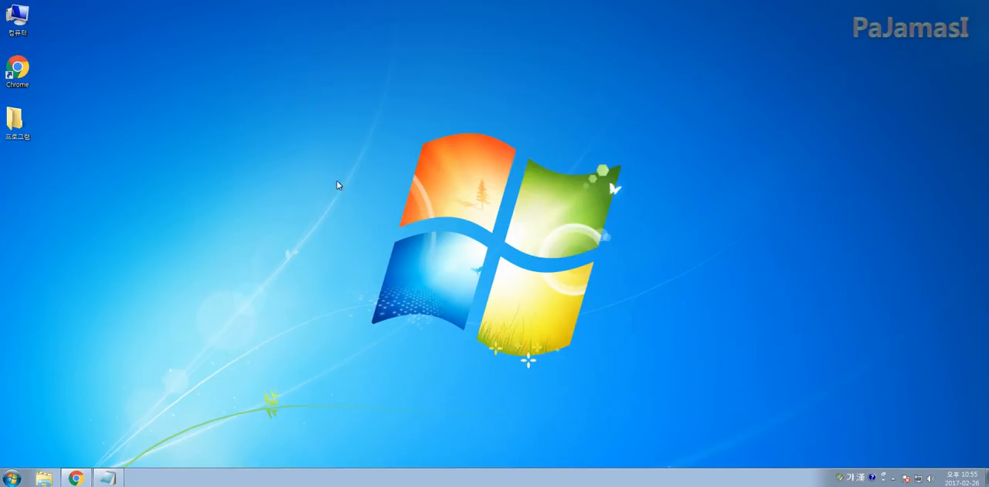
# Open the computer's system properties to check the Windows edition and system type, and close the window
pyautogui.rightClick(353, 184)
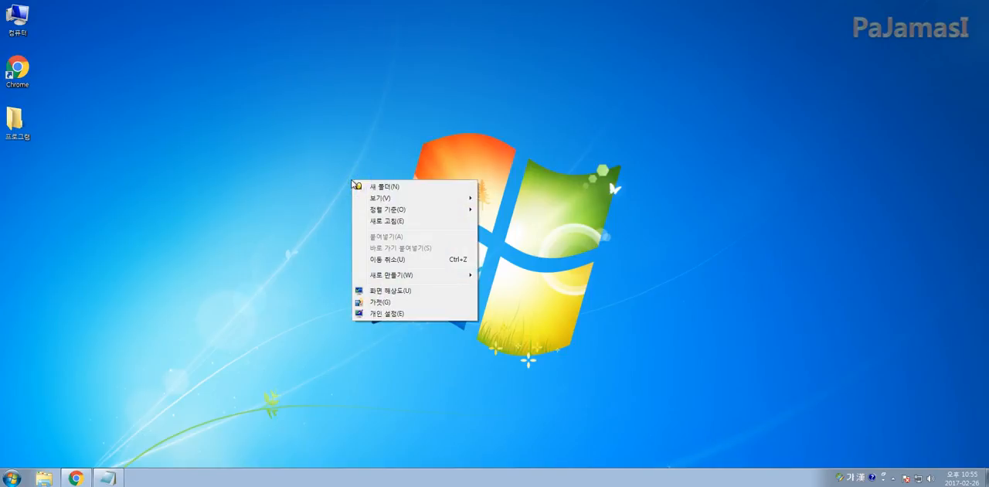
pyautogui.click(285, 151)
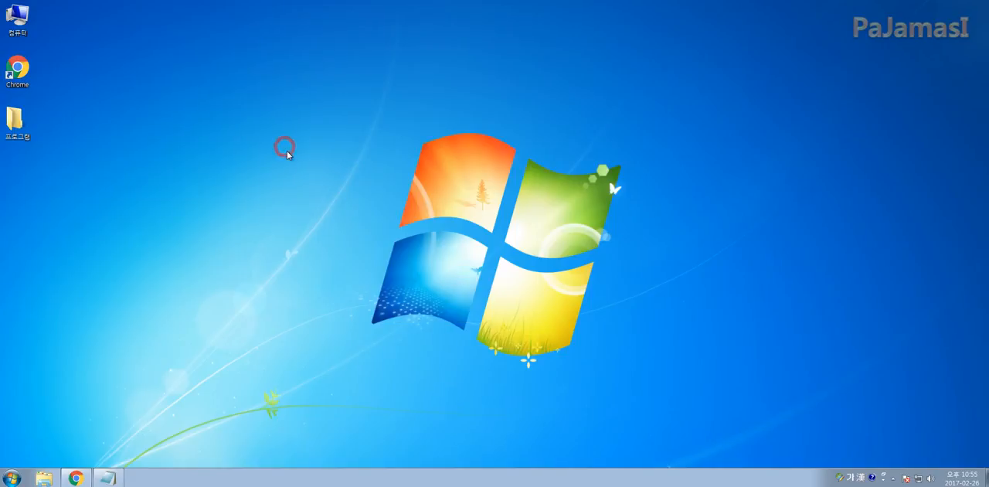
pyautogui.click(19, 21)
pyautogui.rightClick(20, 21)
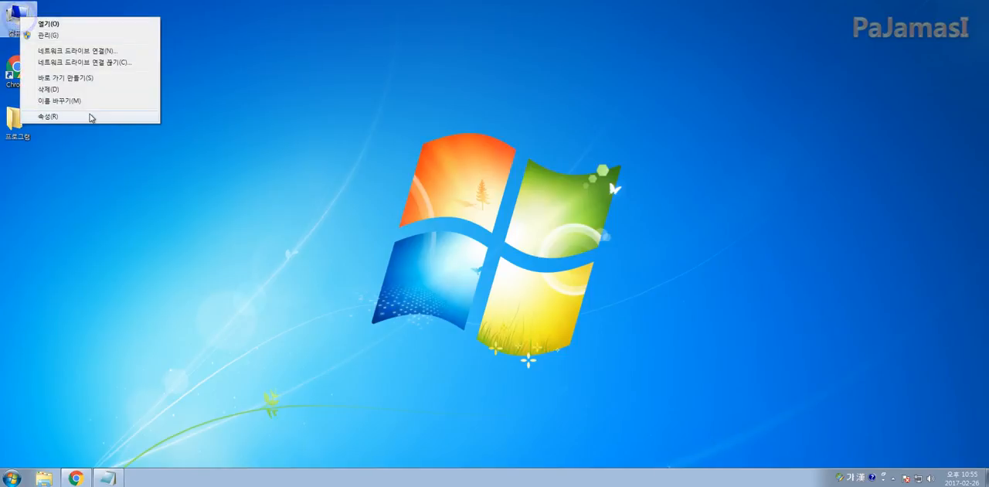
pyautogui.click(90, 115)
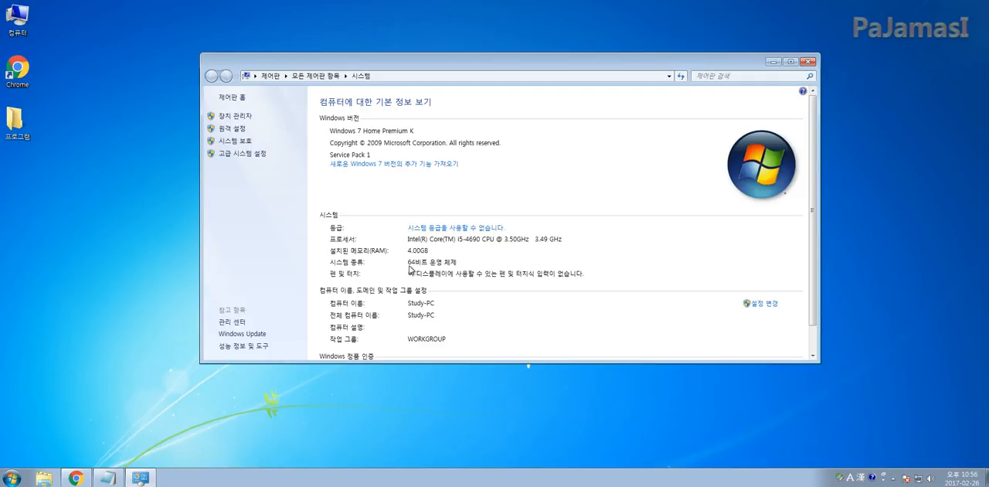
pyautogui.click(807, 61)
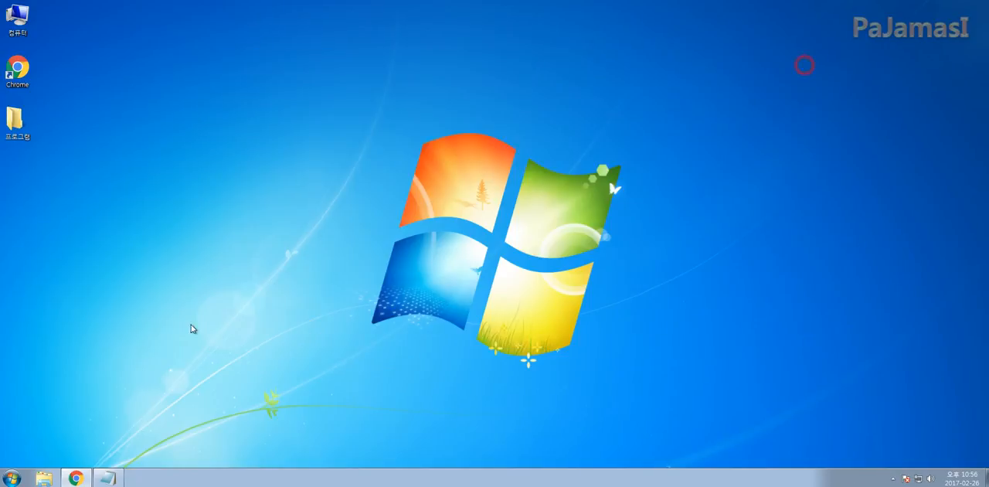
pyautogui.rightClick(75, 478)
pyautogui.click(37, 401)
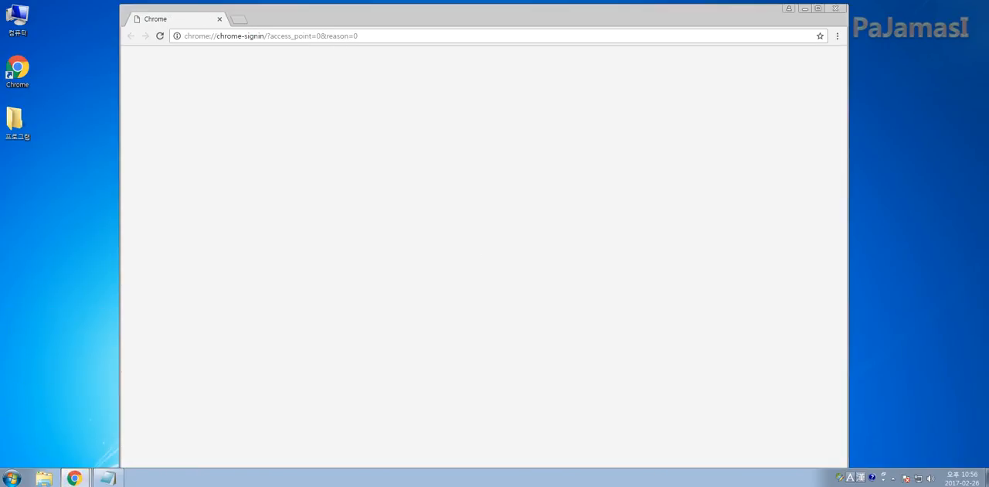
pyautogui.click(345, 37)
pyautogui.write('w')
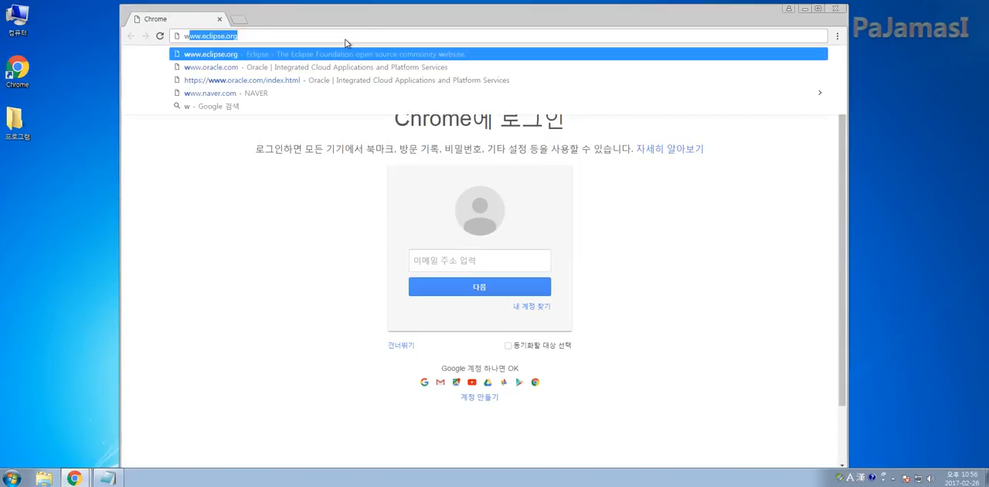
pyautogui.write('ww.oracle.com')
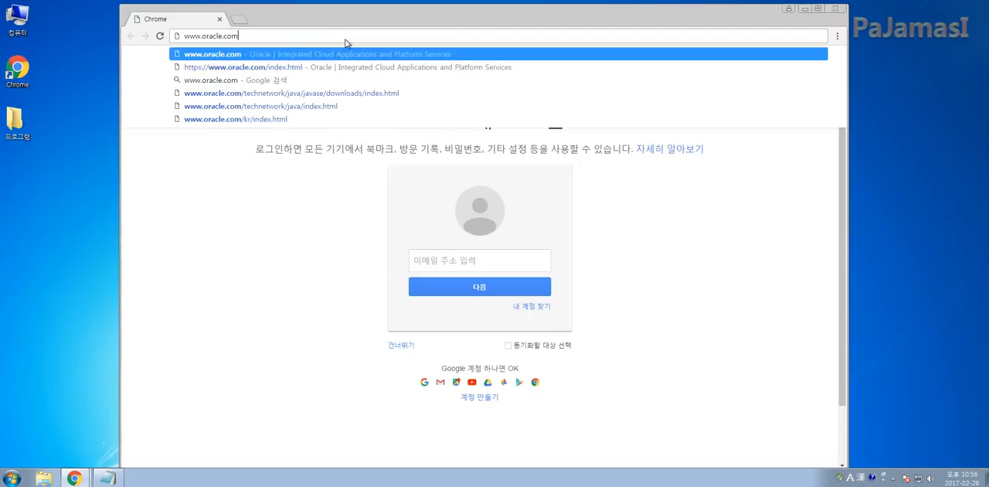
pyautogui.press('Return')
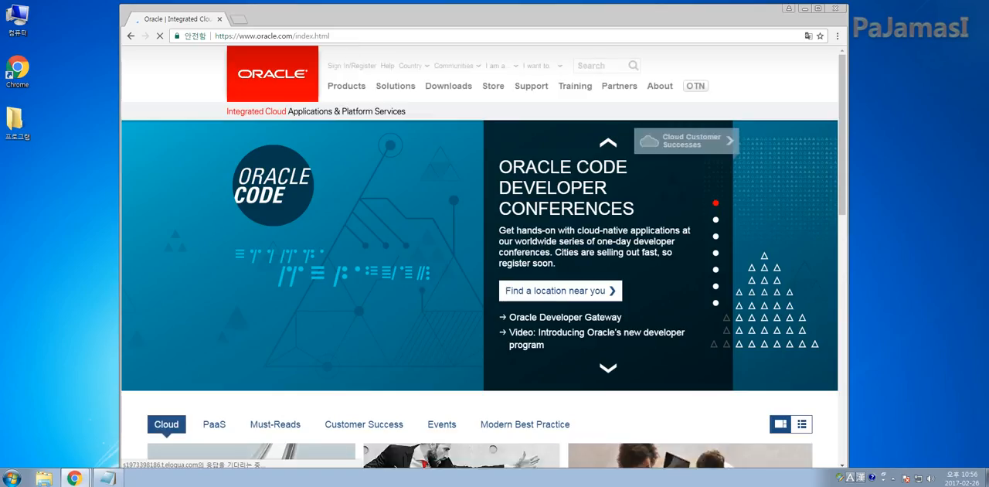
# Open the Java SE downloads on the Oracle site and go to the Java Platform (JDK) 8u121 download page
pyautogui.moveTo(437, 92)
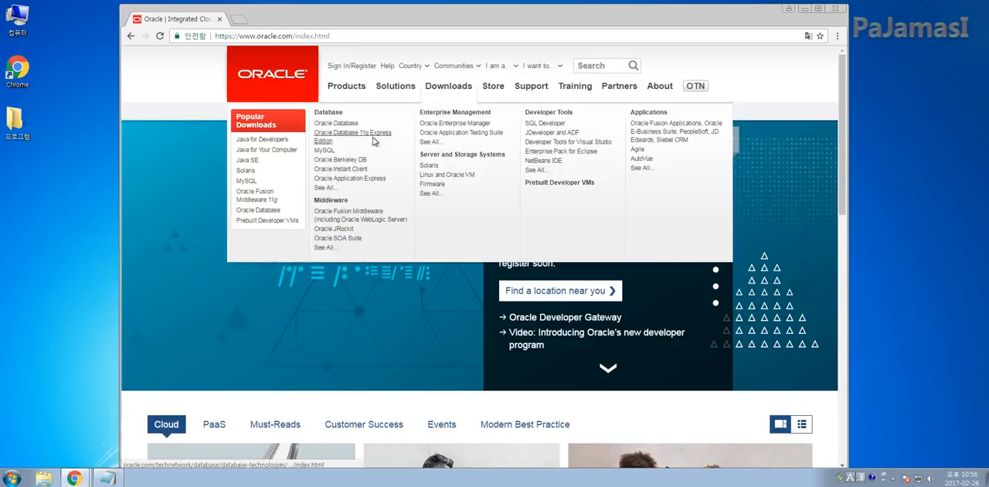
pyautogui.click(245, 162)
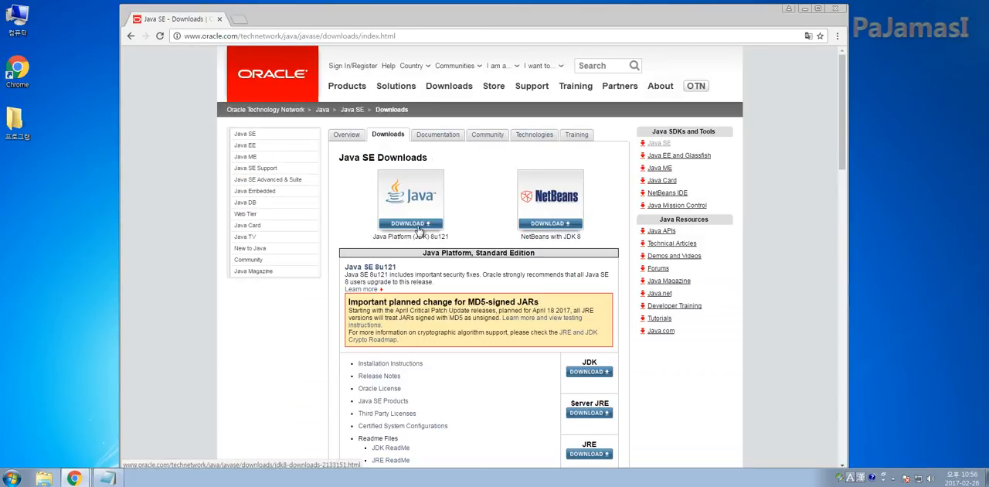
pyautogui.click(429, 218)
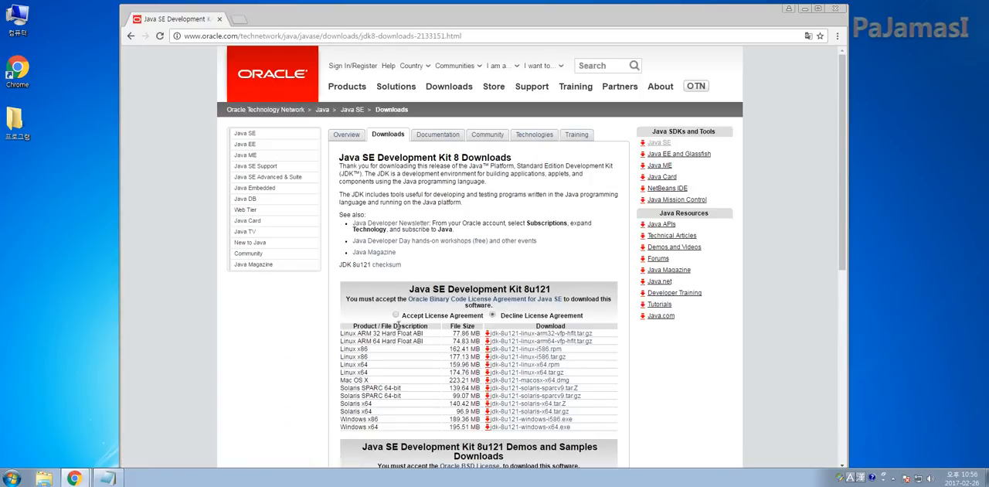
# Accept the license agreement for Java SE Development Kit 8u121 and highlight the Windows x64 and Windows x86 entries
pyautogui.click(395, 316)
pyautogui.scroll(-2, 386, 325)
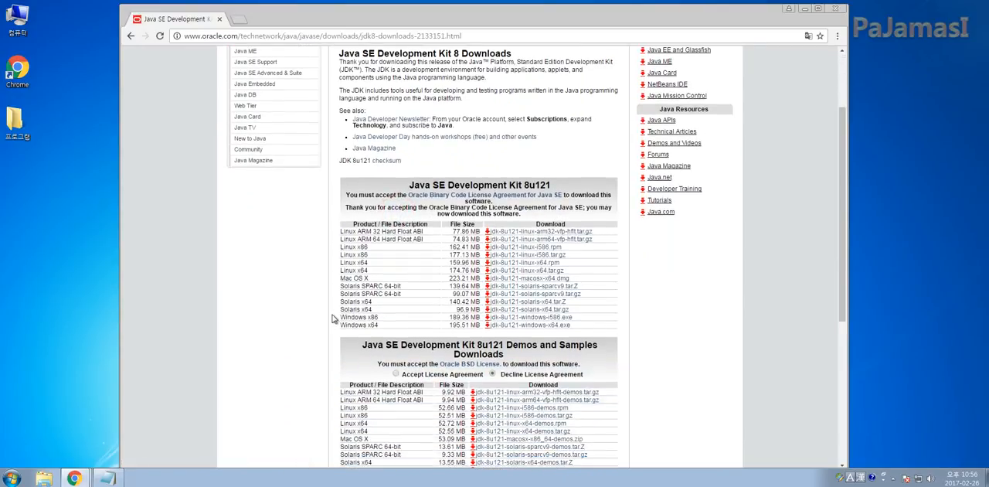
pyautogui.moveTo(340, 324); pyautogui.dragTo(383, 316)
pyautogui.click(375, 318)
pyautogui.moveTo(340, 318); pyautogui.dragTo(378, 317)
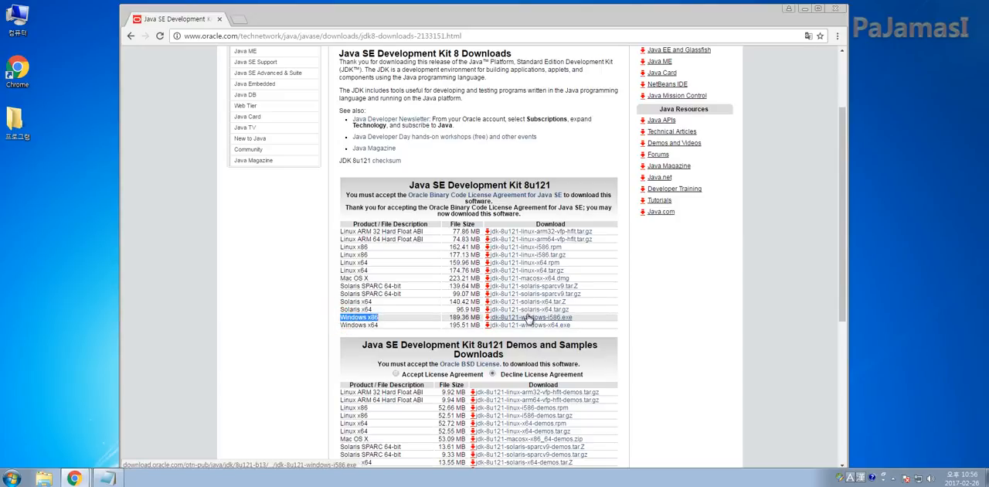
# Open the Downloads folder in Windows Explorer, display its files as medium icons, and locate the jdk-8u121-windows-x64 installer
pyautogui.click(43, 476)
pyautogui.click(244, 154)
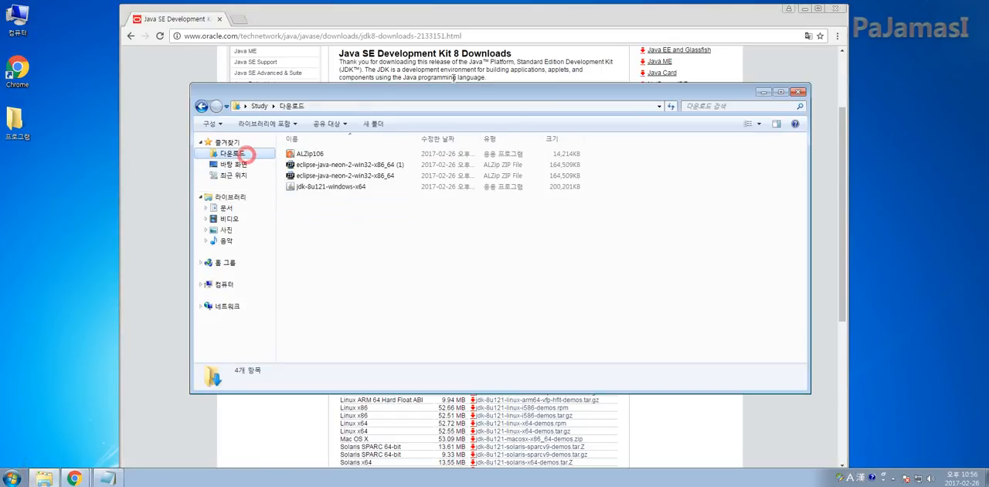
pyautogui.moveTo(434, 96); pyautogui.dragTo(448, 102)
pyautogui.click(774, 129)
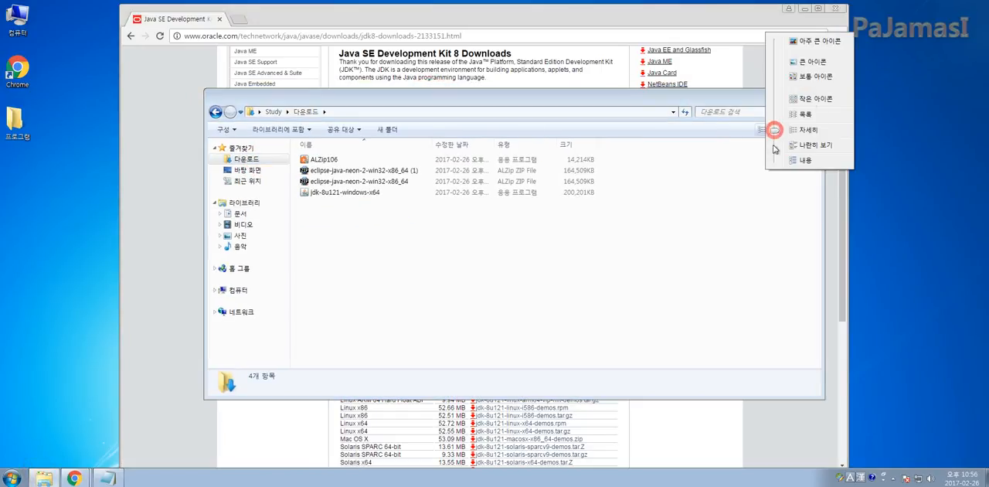
pyautogui.click(813, 75)
pyautogui.click(502, 184)
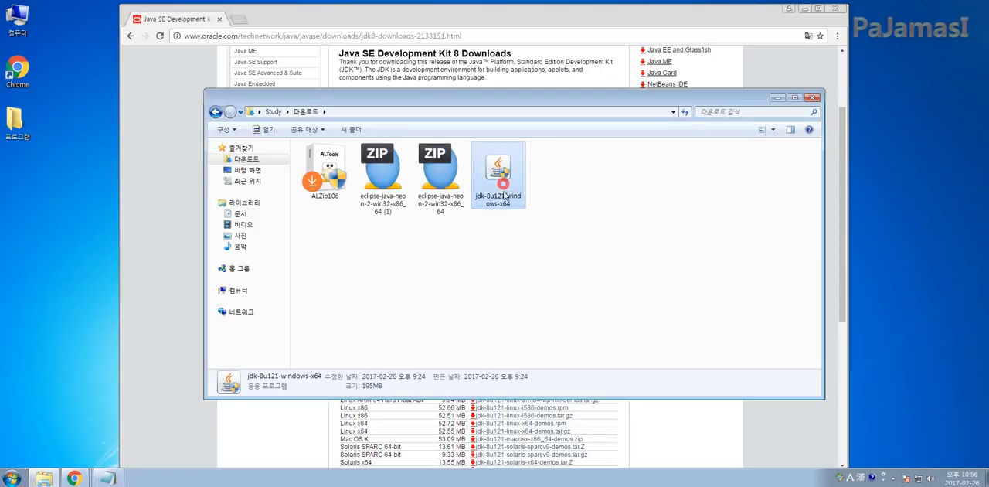
pyautogui.click(528, 259)
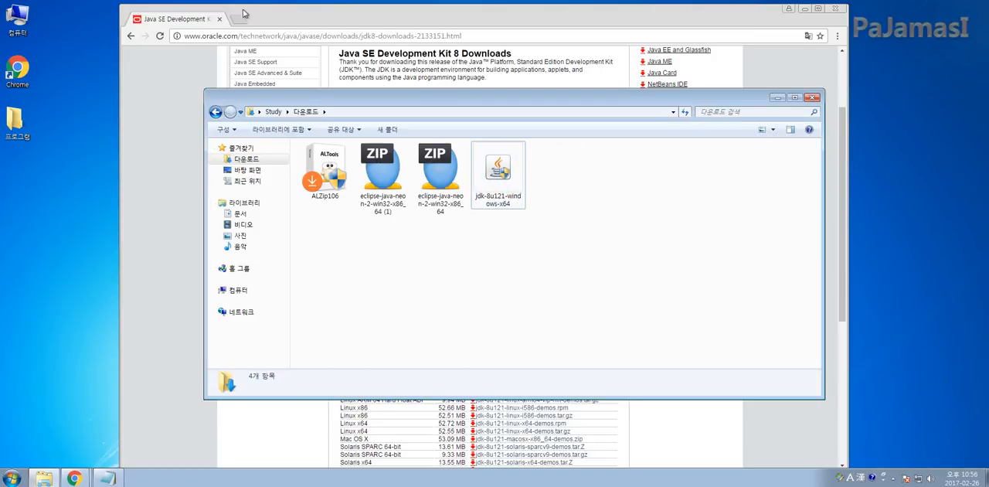
pyautogui.click(278, 20)
pyautogui.click(239, 18)
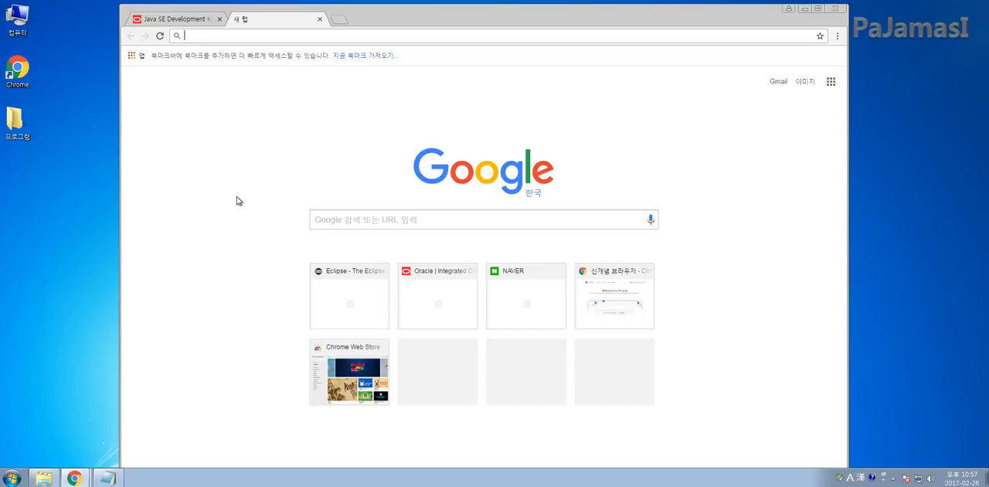
pyautogui.write('www.e')
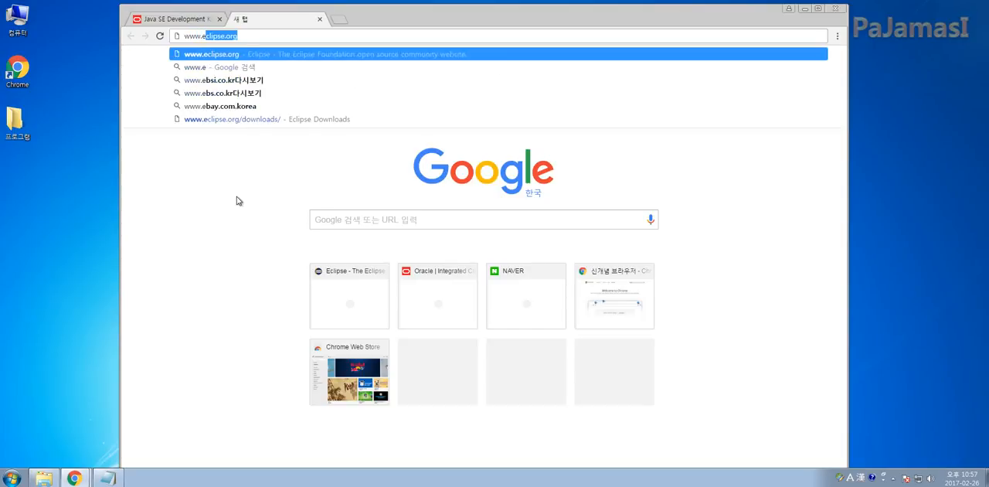
pyautogui.write('clipse.')
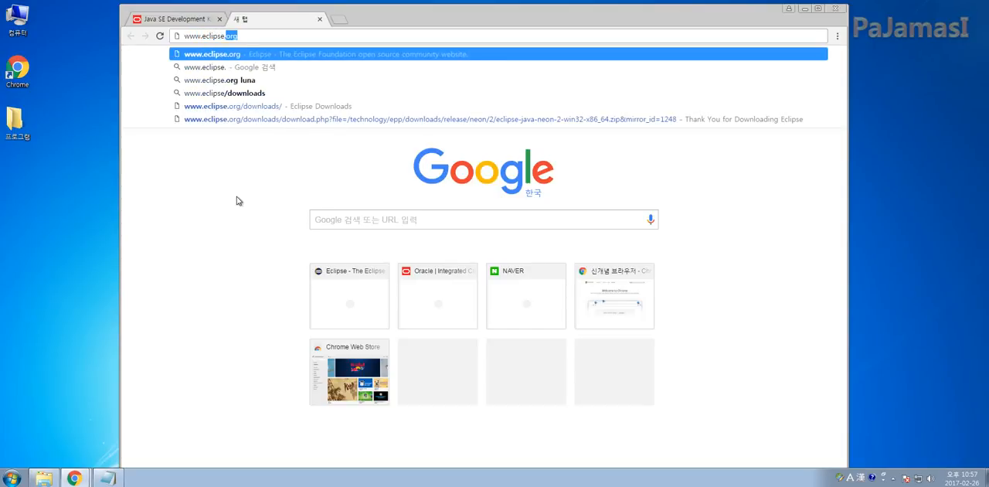
pyautogui.write('org')
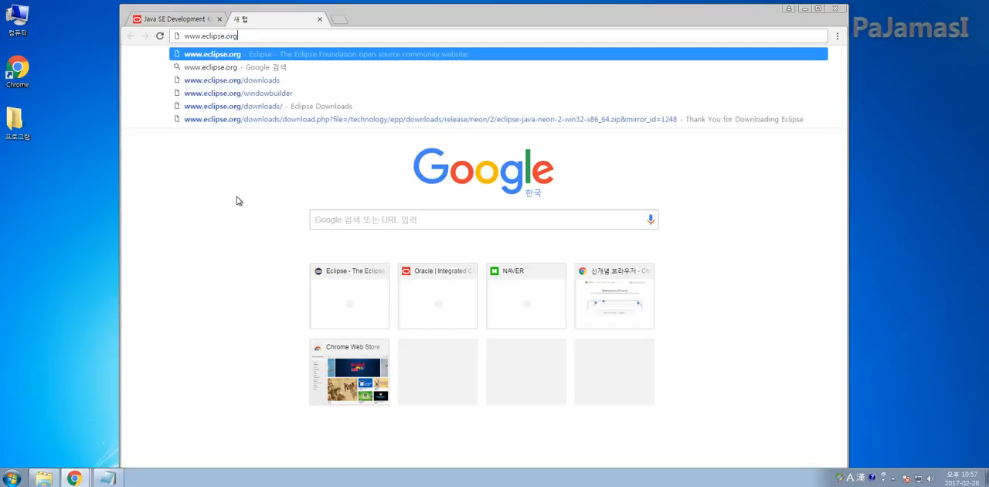
pyautogui.press('Return')
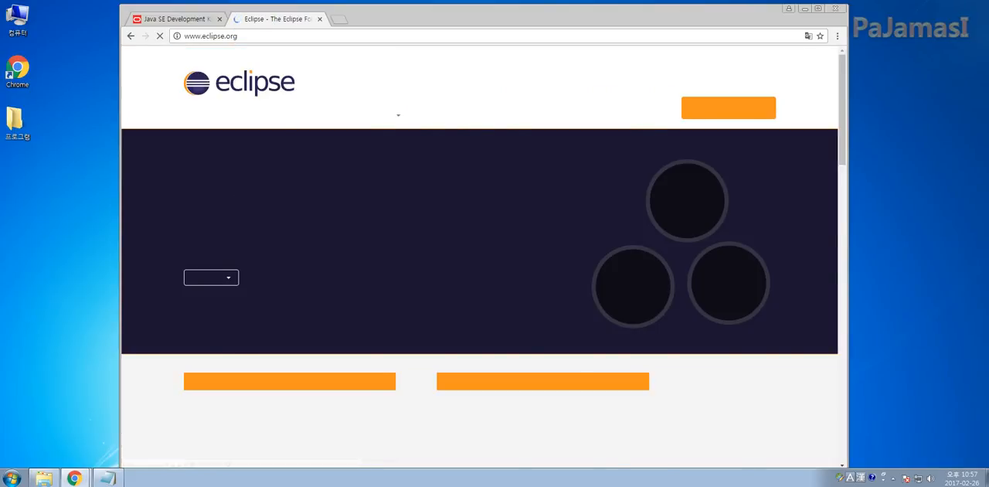
# Download the 64 bit Windows package of Eclipse IDE for Java Developers, eclipse-java-neon-2-win32-x86_64.zip, from the Eclipse packages page
pyautogui.click(727, 108)
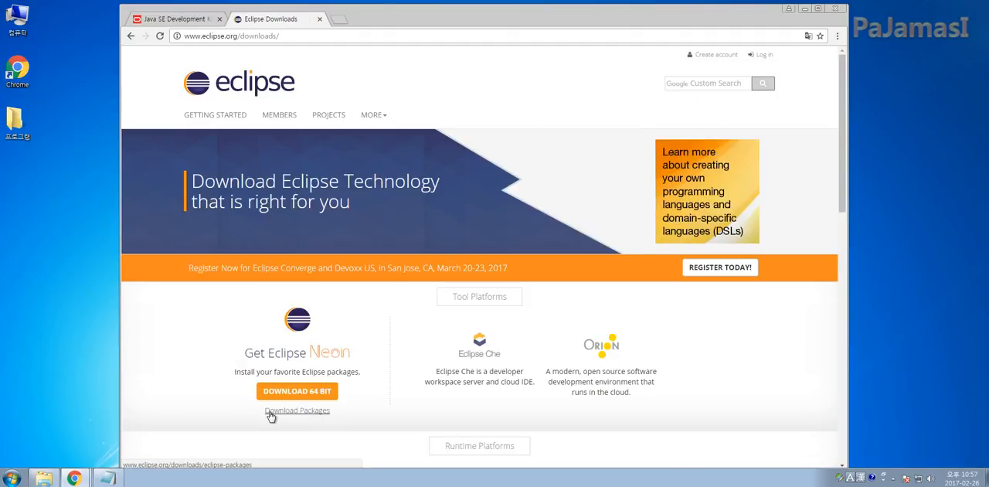
pyautogui.click(285, 411)
pyautogui.scroll(-3, 481, 376)
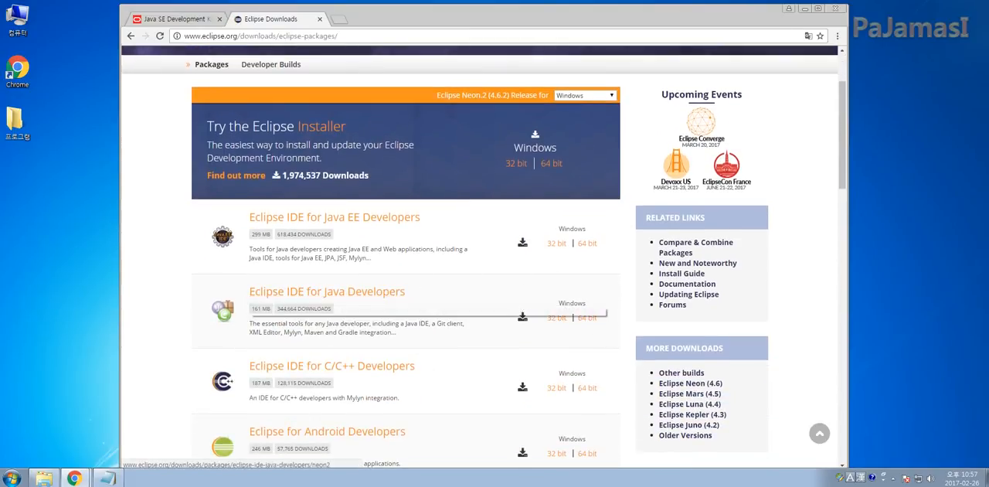
pyautogui.click(587, 319)
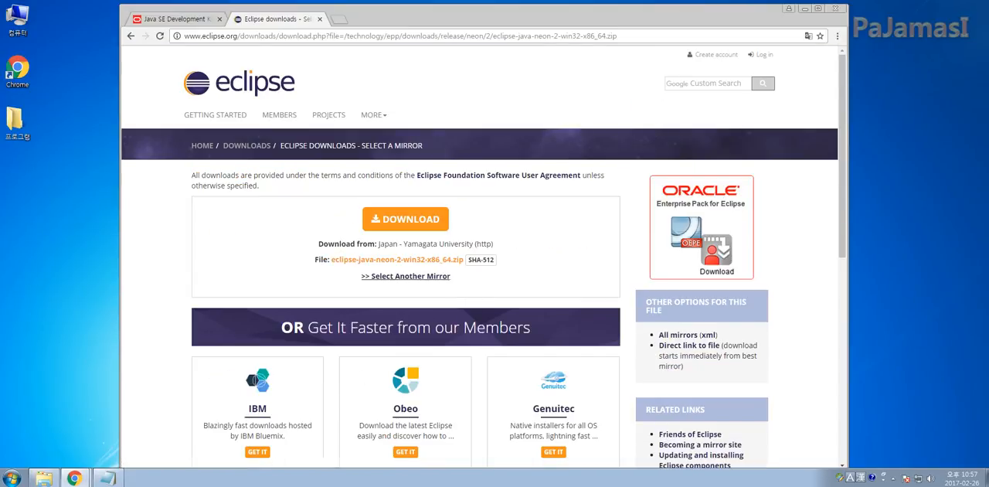
pyautogui.click(435, 260)
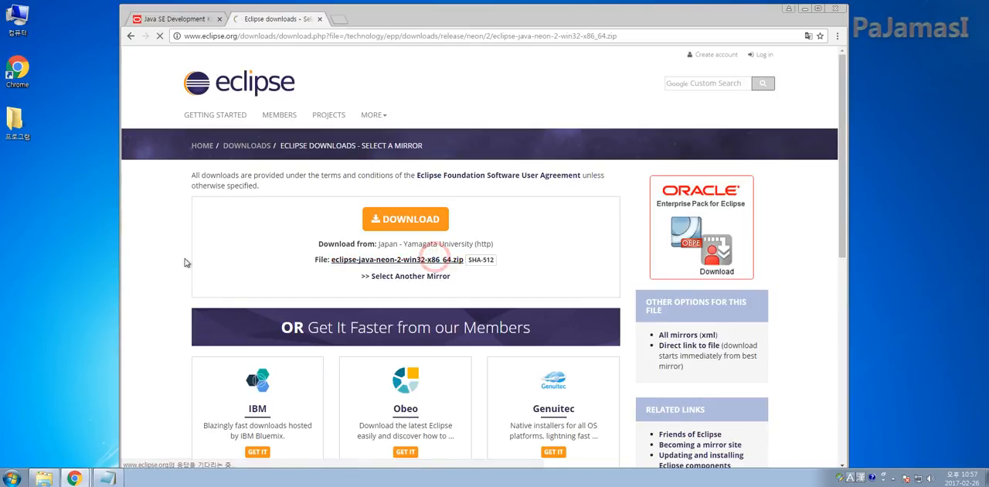
# Minimize the browser and run the jdk-8u121-windows-x64 installer from the Downloads folder
pyautogui.click(804, 8)
pyautogui.click(531, 260)
pyautogui.click(547, 264)
pyautogui.click(505, 263)
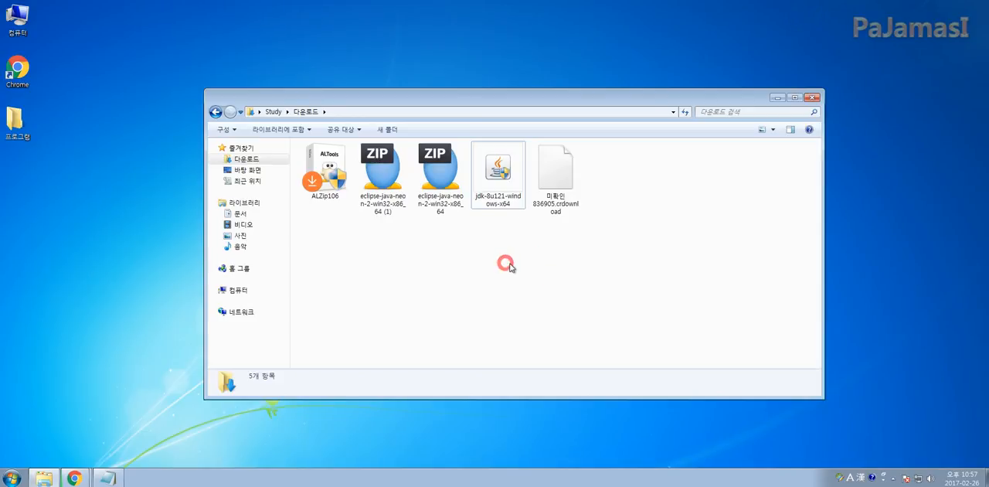
pyautogui.click(506, 173)
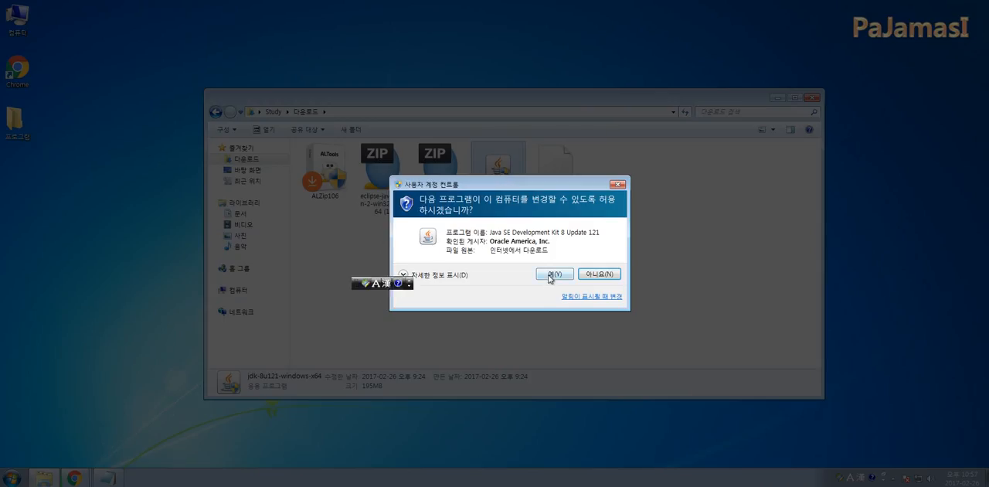
pyautogui.click(553, 274)
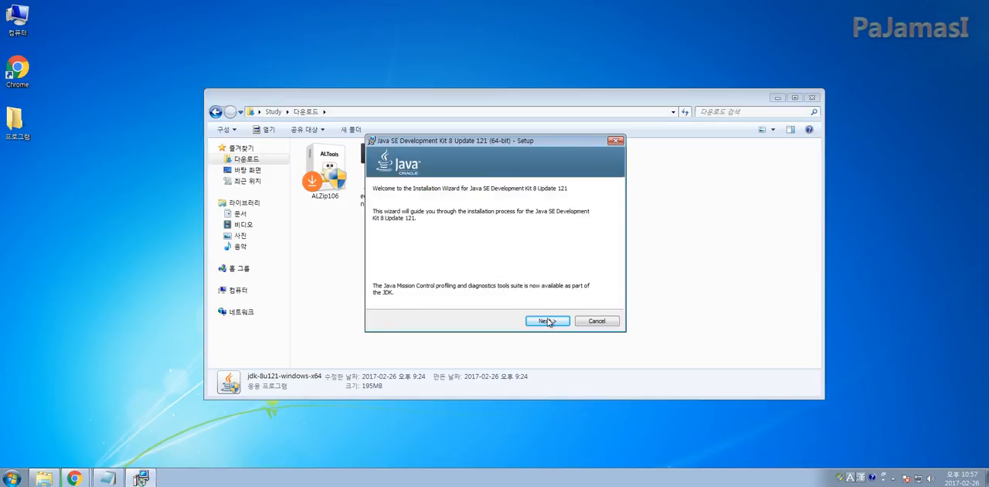
# Install Java SE Development Kit 8 Update 121 with the default options and JRE folder, and close the finished wizard
pyautogui.click(547, 320)
pyautogui.click(548, 321)
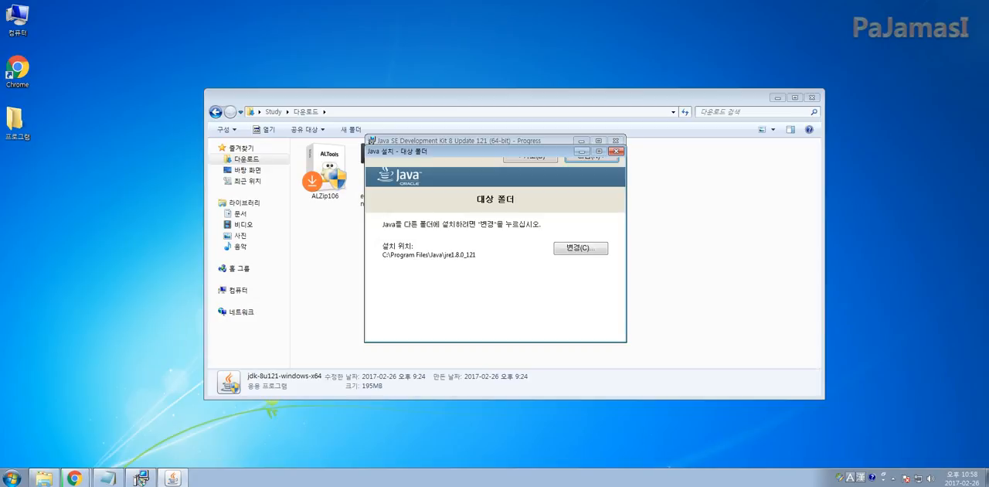
pyautogui.click(462, 152)
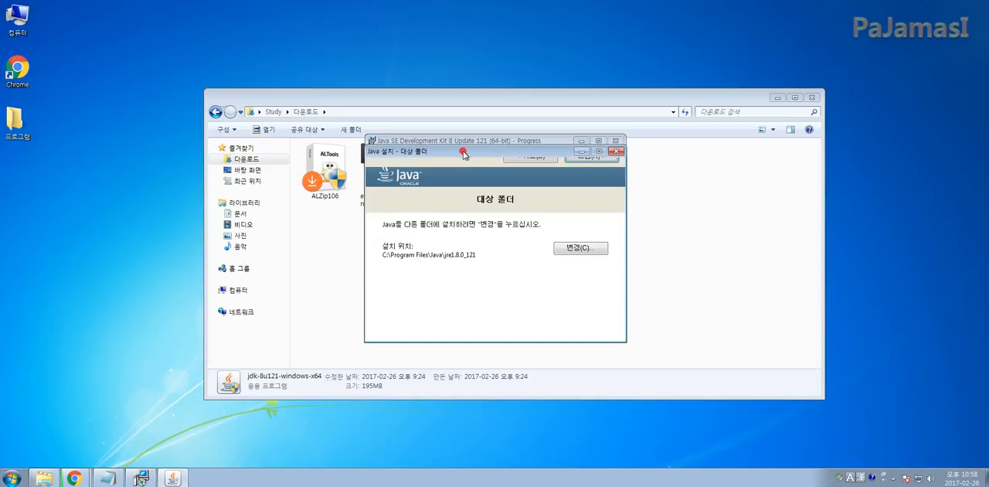
pyautogui.click(589, 159)
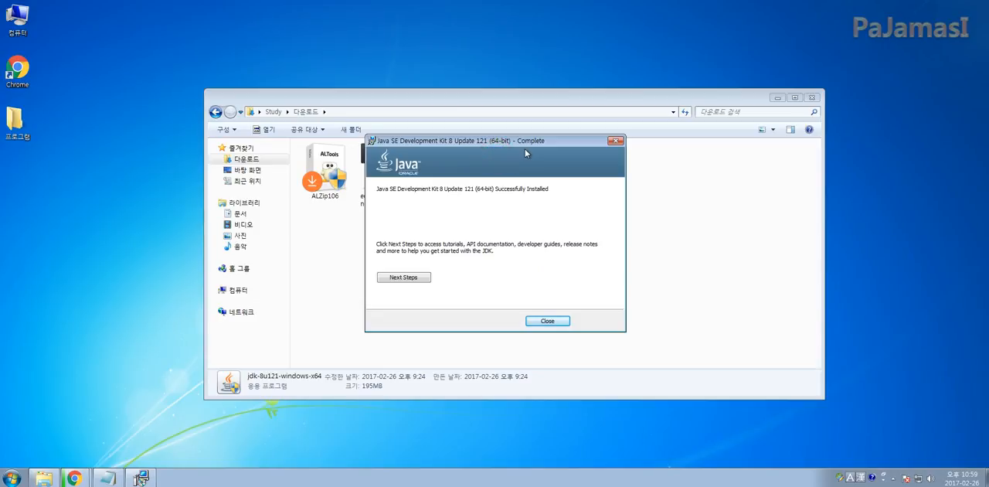
pyautogui.click(537, 316)
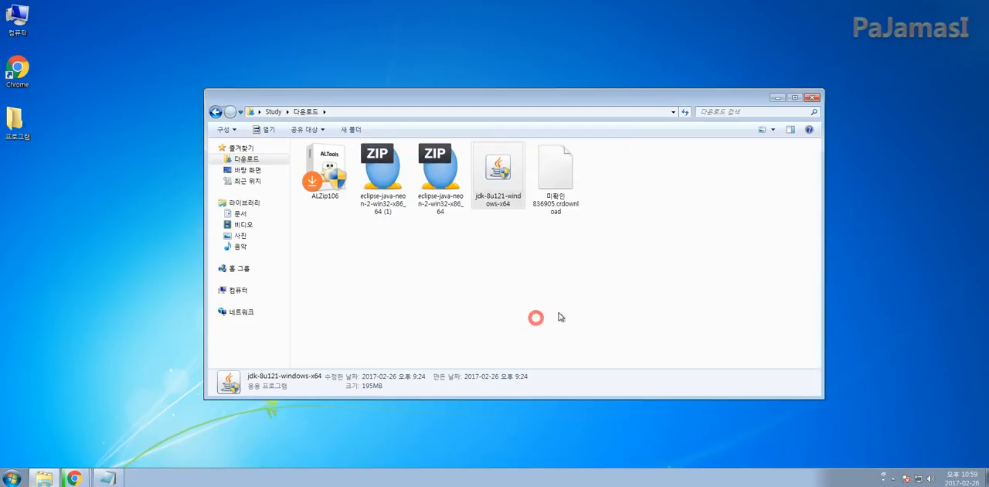
# Find cmd among the Windows programs and open a Command Prompt window
pyautogui.click(7, 479)
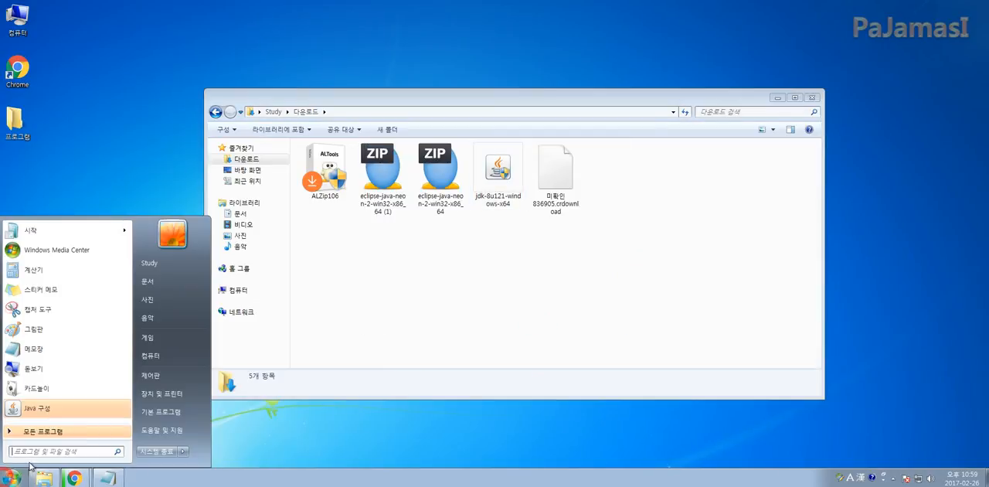
pyautogui.write('cmd')
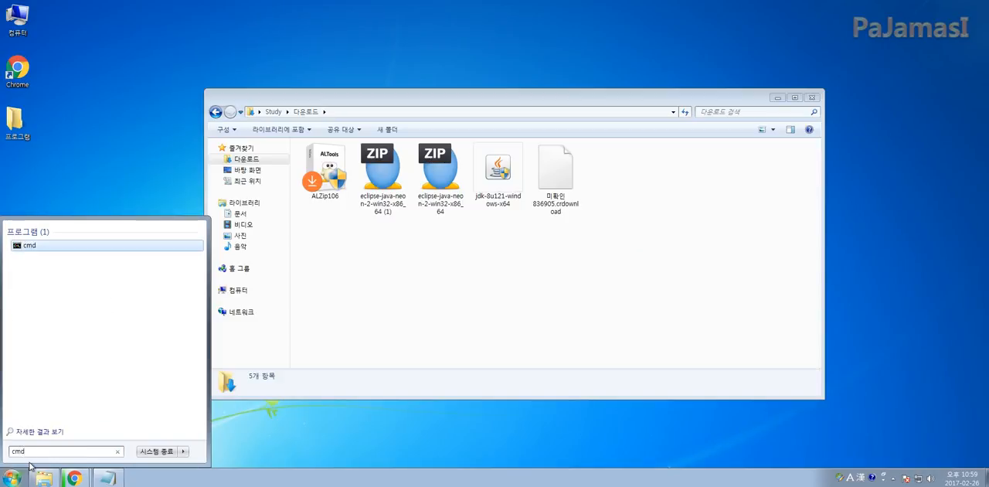
pyautogui.press('Return')
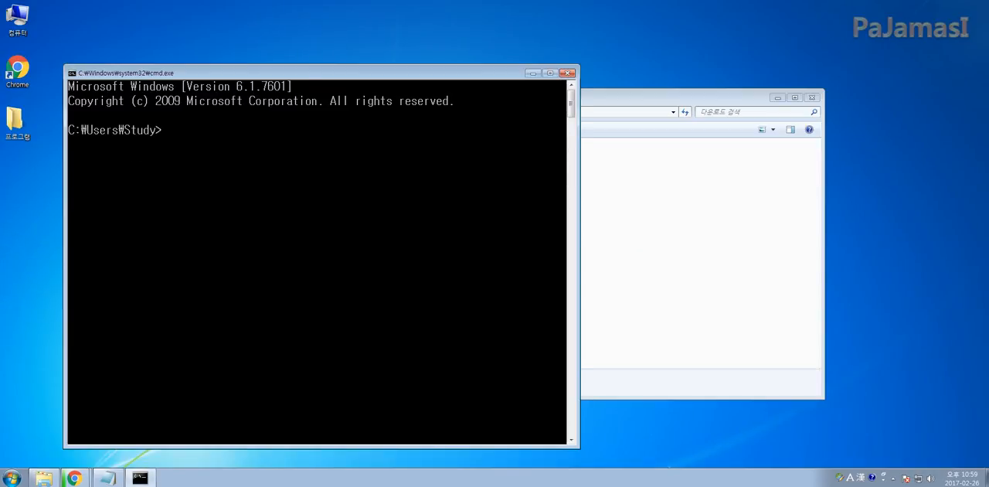
# Run java and javac in the Command Prompt to check whether both commands are recognized, and read the java usage text
pyautogui.moveTo(303, 76); pyautogui.dragTo(610, 79)
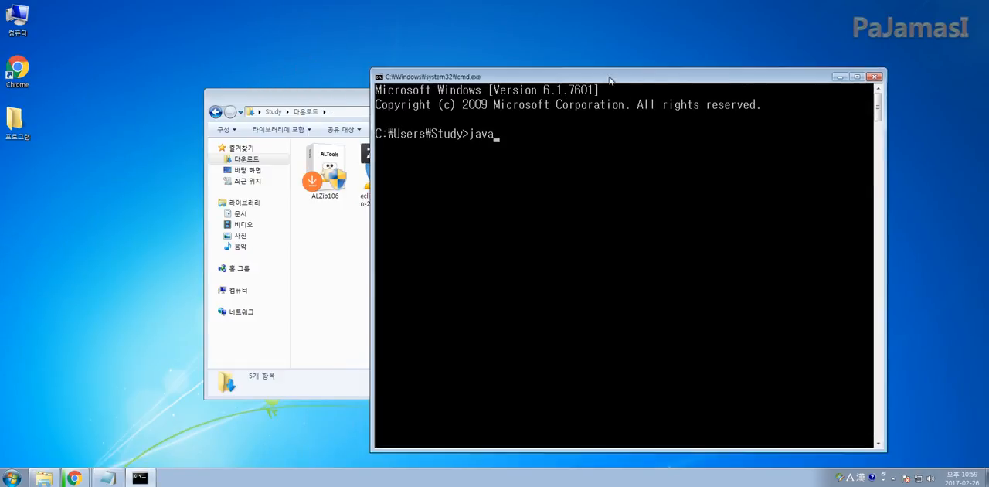
pyautogui.write('java')
pyautogui.press('Return')
pyautogui.scroll(15, 544, 240)
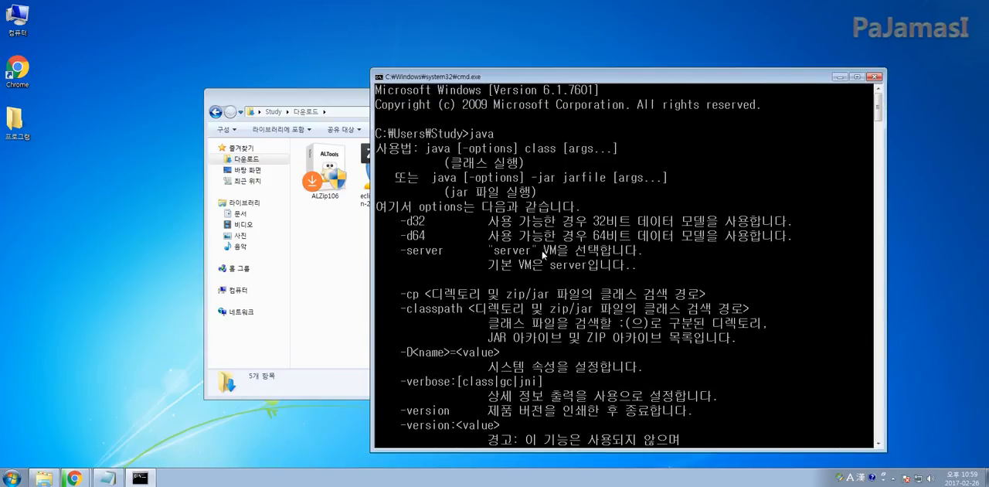
pyautogui.scroll(-15, 525, 291)
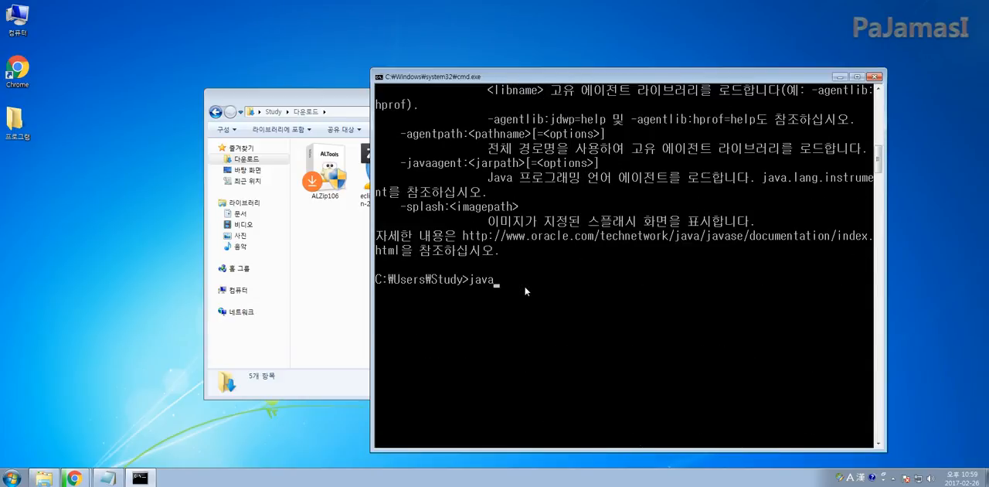
pyautogui.press('Return')
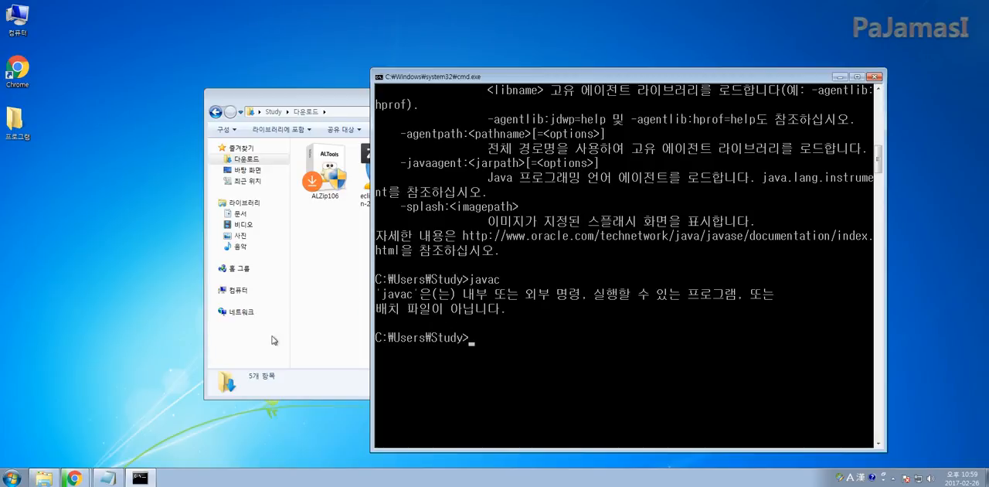
# Review the setup checklist in the Notepad notes up to the PATH 설정 item, and return to the Command Prompt
pyautogui.click(107, 477)
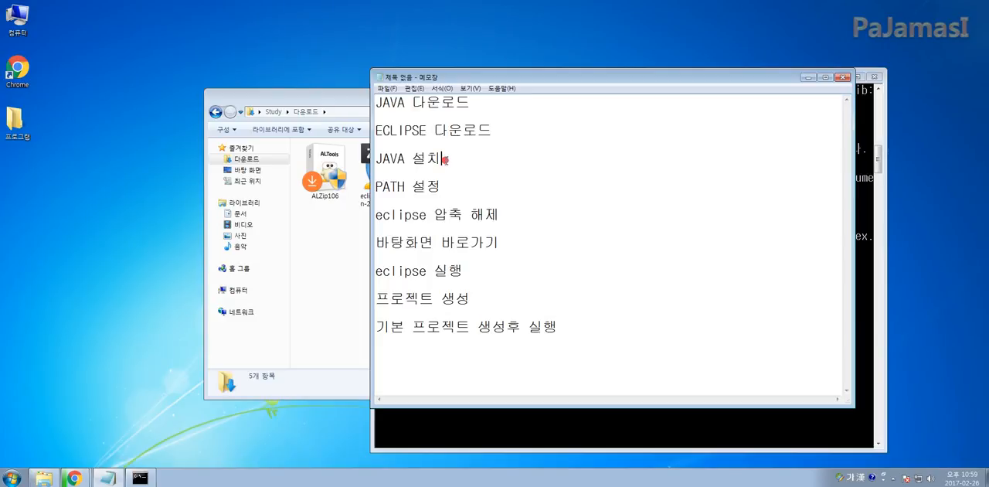
pyautogui.moveTo(445, 159); pyautogui.dragTo(448, 187)
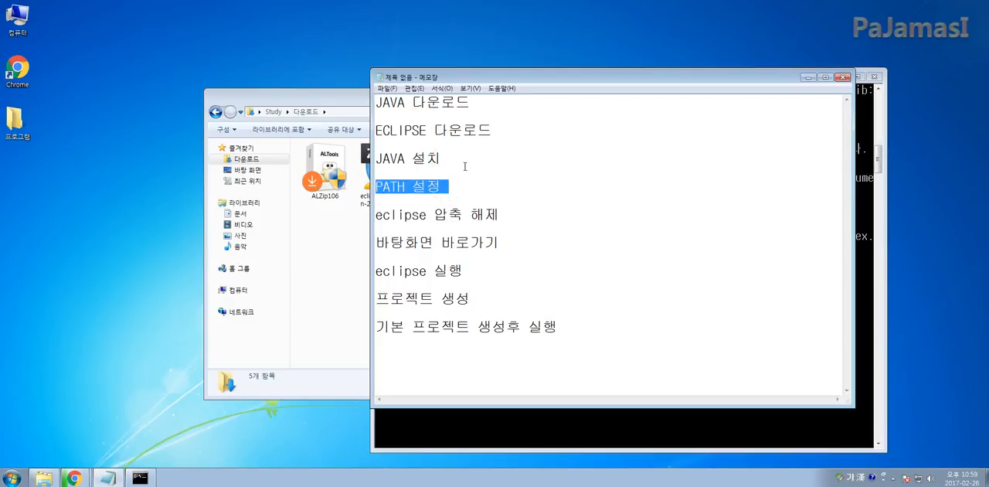
pyautogui.click(391, 99)
pyautogui.click(409, 129)
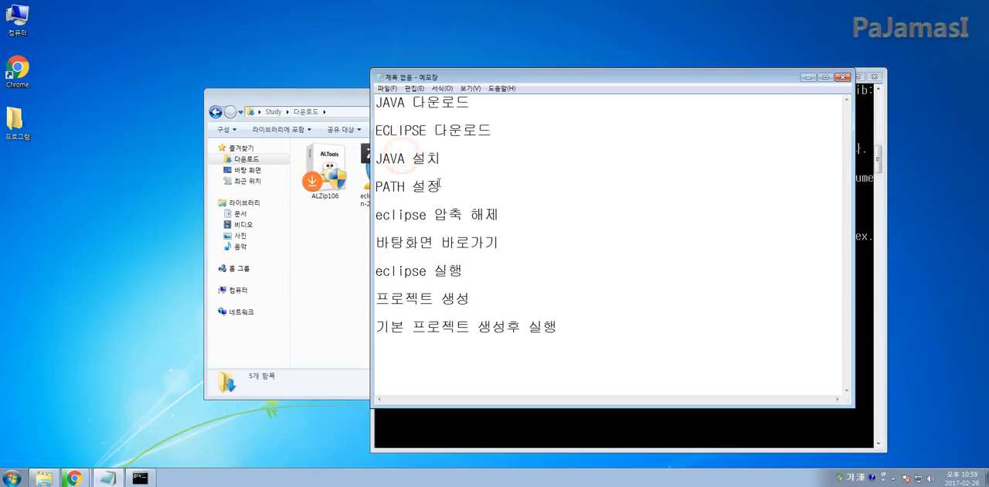
pyautogui.moveTo(374, 187); pyautogui.dragTo(442, 186)
pyautogui.click(469, 437)
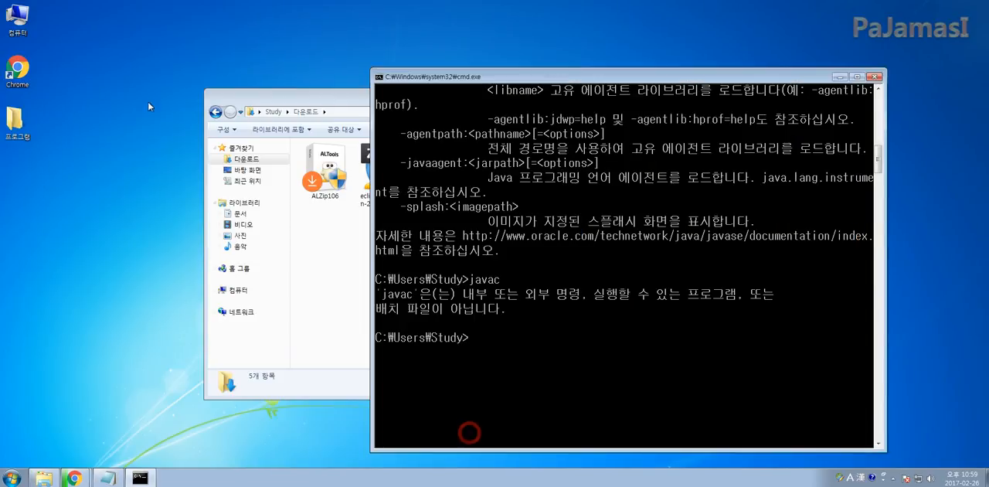
# Browse from Computer to C:\Program Files\Java\jdk1.8.0_121\bin and select the javac program
pyautogui.doubleClick(23, 23)
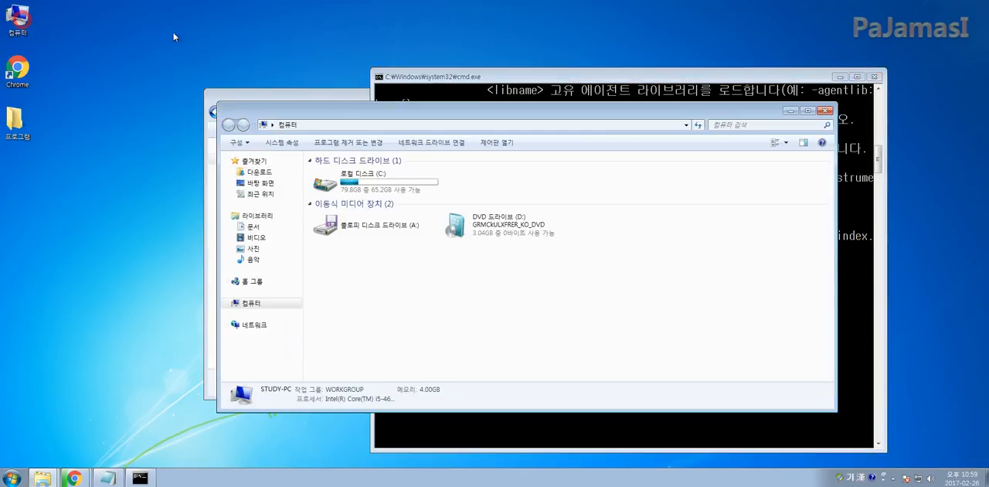
pyautogui.moveTo(368, 112); pyautogui.dragTo(353, 95)
pyautogui.click(353, 159)
pyautogui.doubleClick(353, 159)
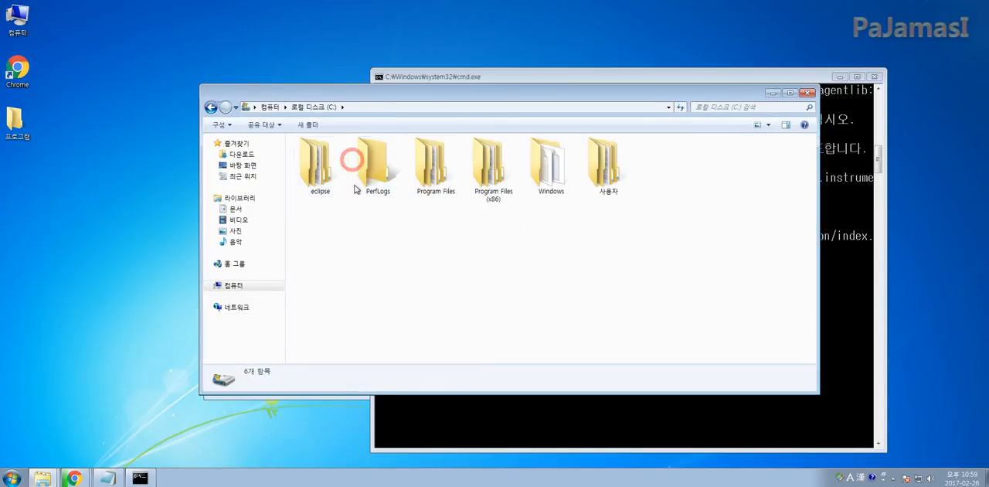
pyautogui.click(441, 188)
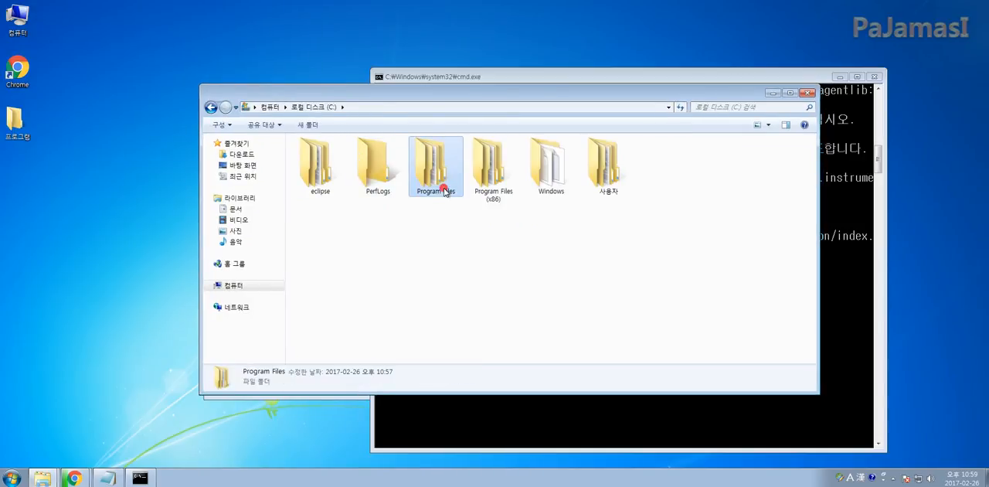
pyautogui.click(453, 214)
pyautogui.doubleClick(441, 185)
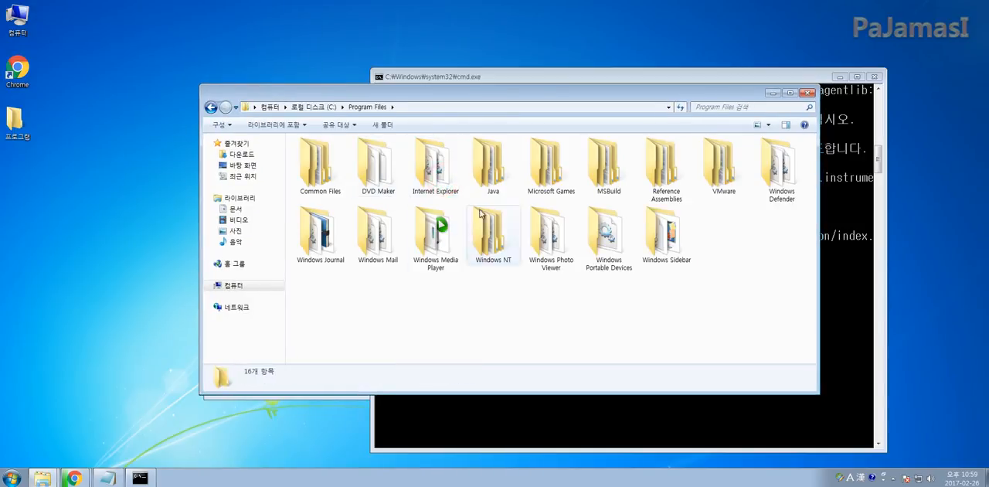
pyautogui.doubleClick(492, 180)
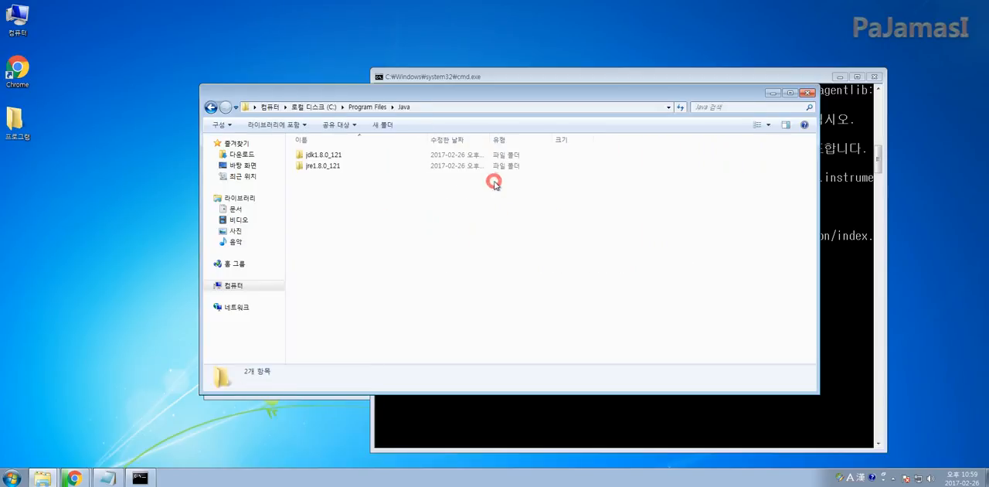
pyautogui.doubleClick(310, 155)
pyautogui.doubleClick(317, 157)
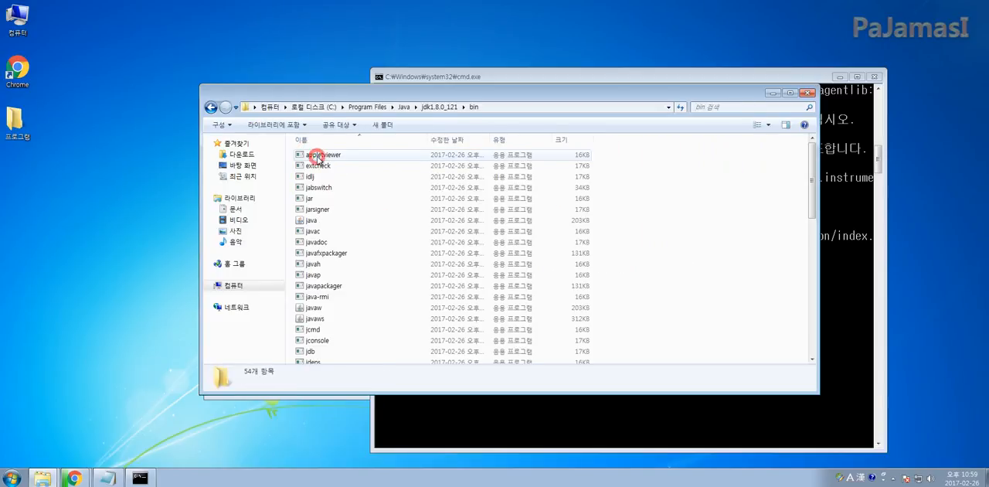
pyautogui.click(315, 231)
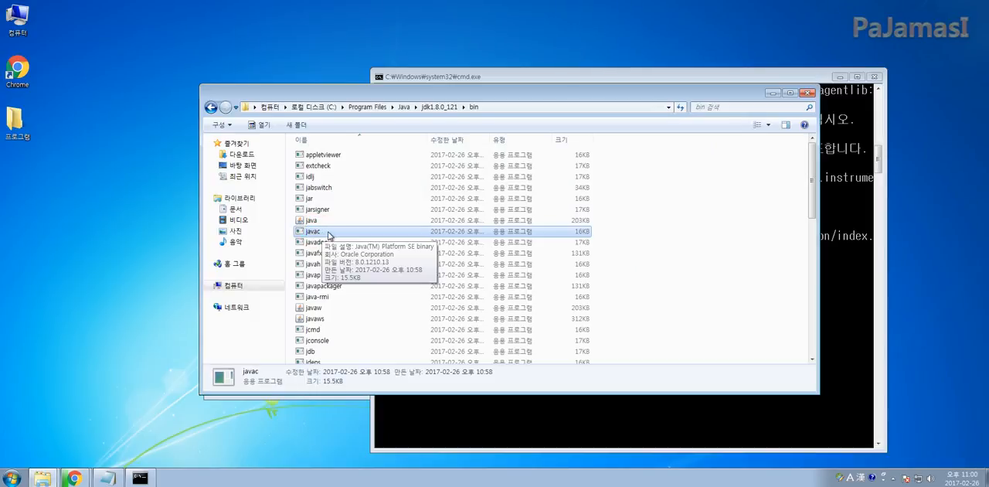
# Run javac again in the Command Prompt
pyautogui.click(584, 427)
pyautogui.write('javac')
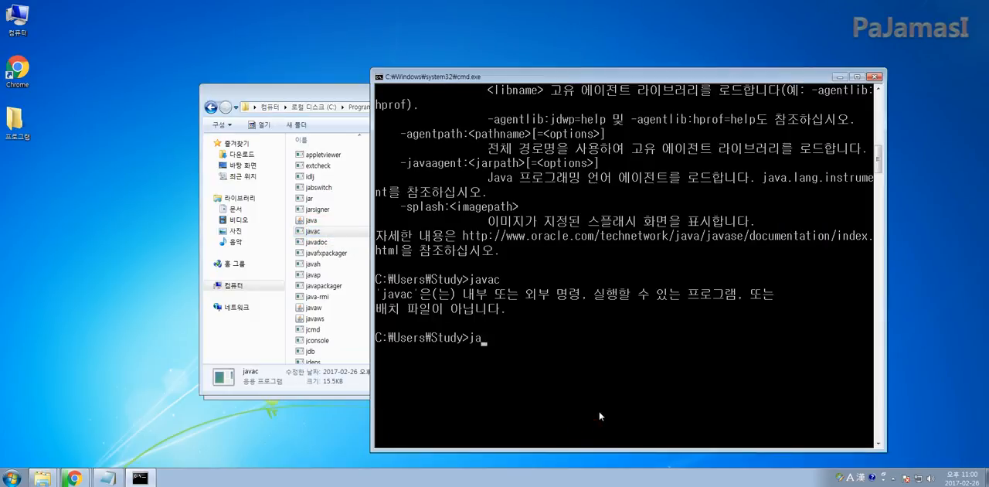
pyautogui.press('Return')
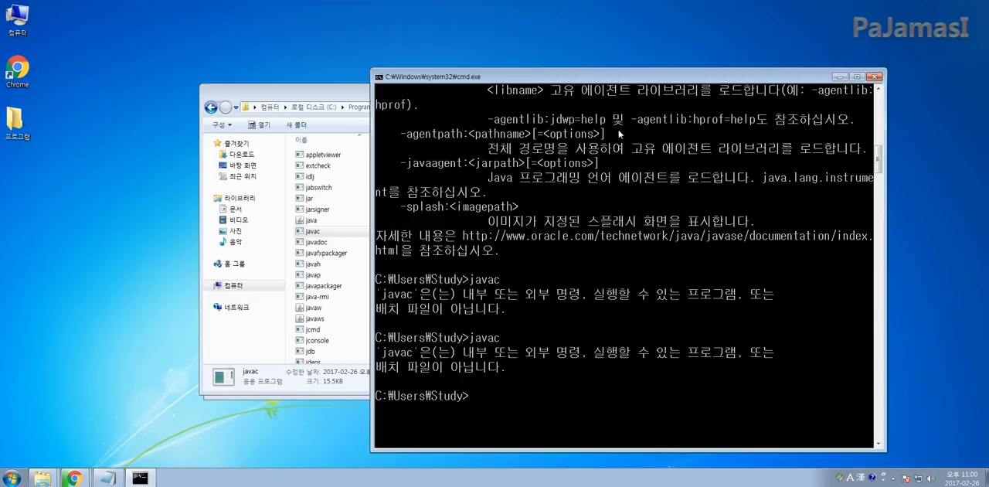
# Copy the full path of the JDK bin folder, C:\Program Files\Java\jdk1.8.0_121\bin, and minimize the folder window
pyautogui.moveTo(510, 79); pyautogui.dragTo(559, 79)
pyautogui.moveTo(380, 91); pyautogui.dragTo(329, 84)
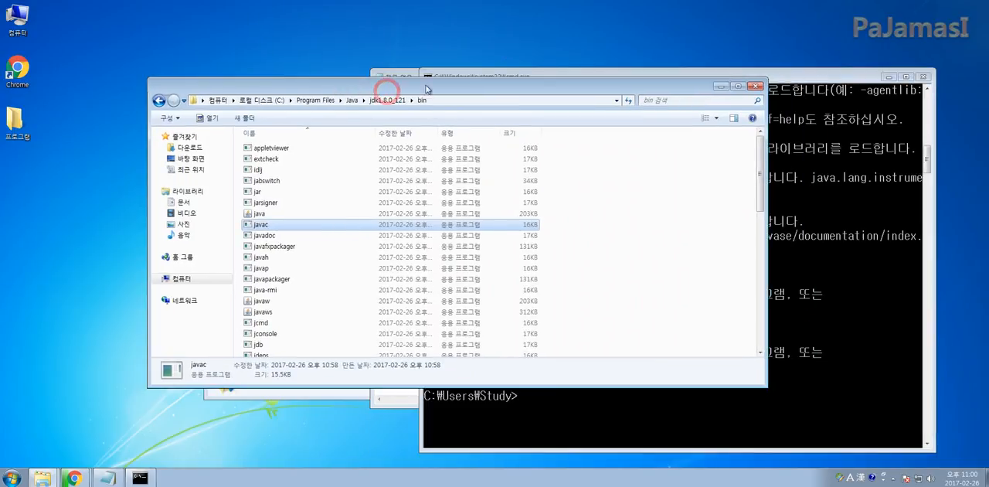
pyautogui.click(452, 103)
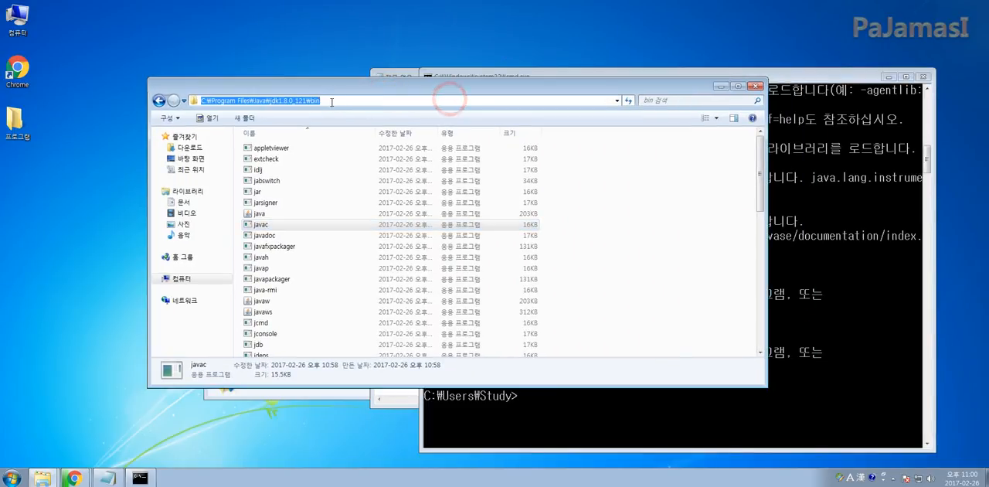
pyautogui.rightClick(292, 101)
pyautogui.click(331, 135)
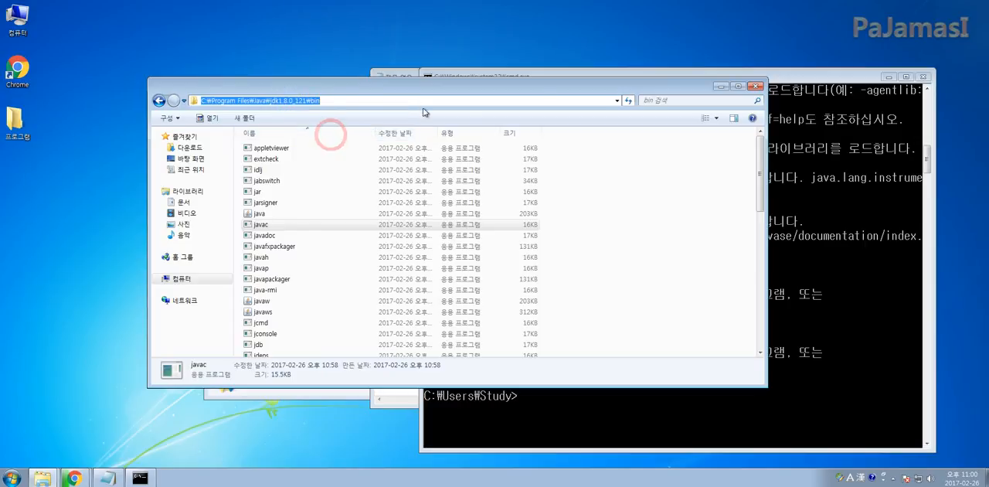
pyautogui.click(720, 86)
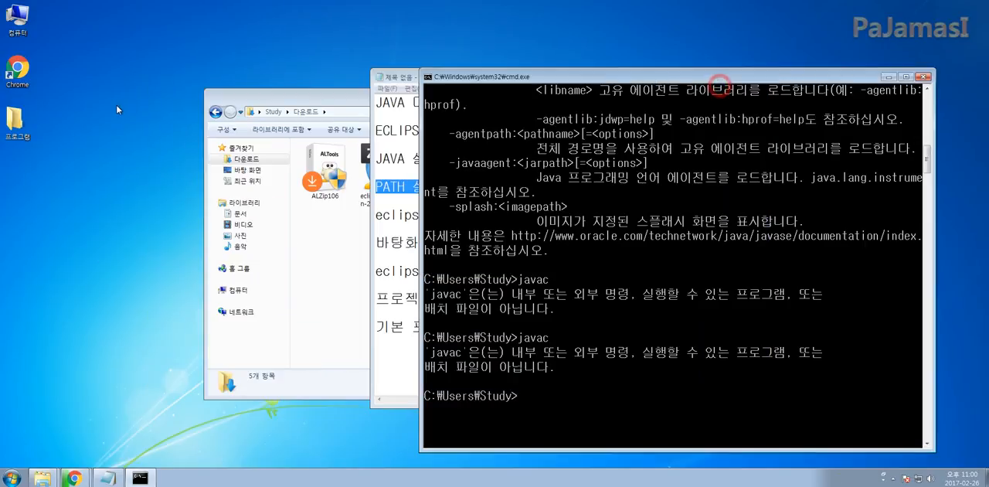
# Open the computer's properties, go to the advanced system settings, and bring up the environment variables
pyautogui.rightClick(28, 23)
pyautogui.click(62, 122)
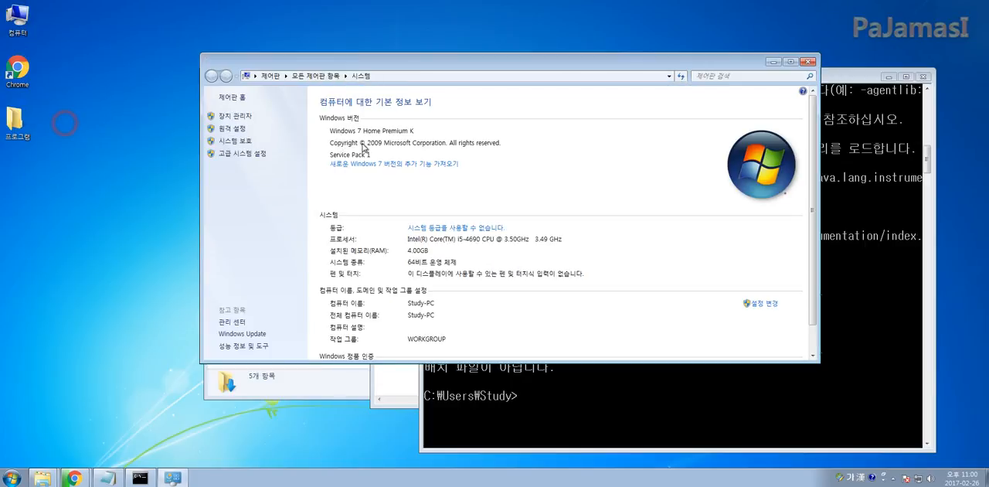
pyautogui.moveTo(390, 59); pyautogui.dragTo(300, 61)
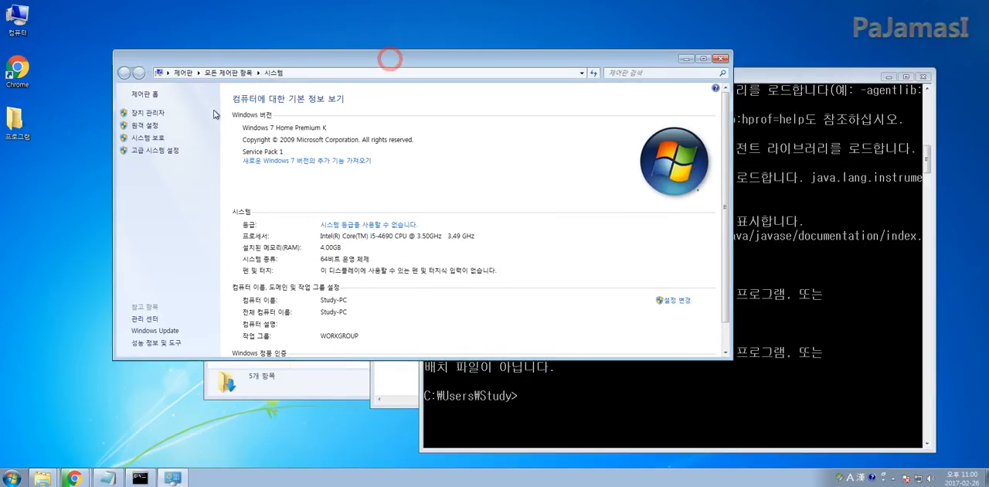
pyautogui.click(160, 152)
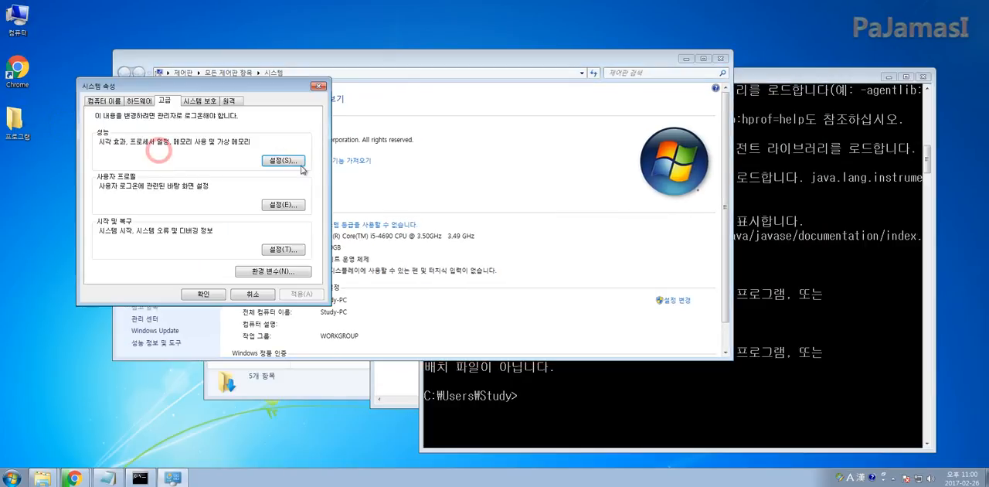
pyautogui.click(266, 272)
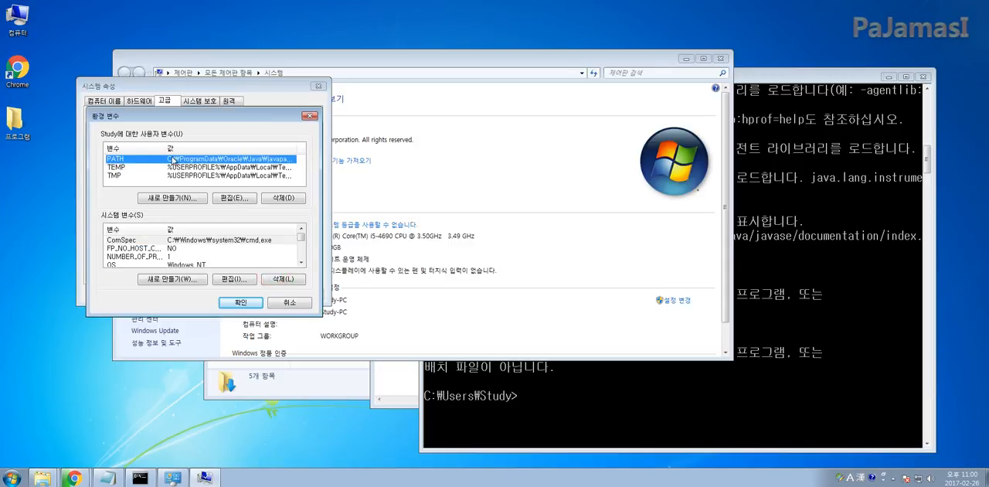
pyautogui.click(130, 158)
pyautogui.click(152, 199)
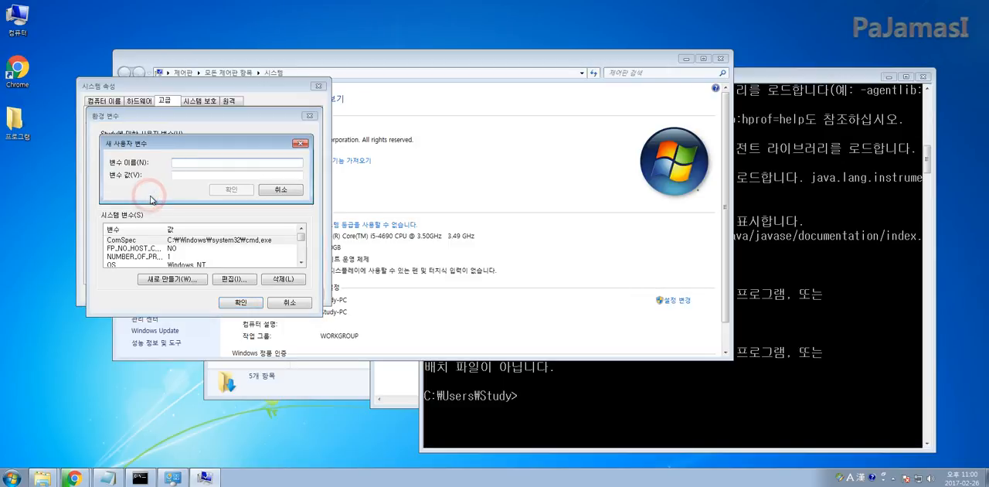
pyautogui.write('PATH')
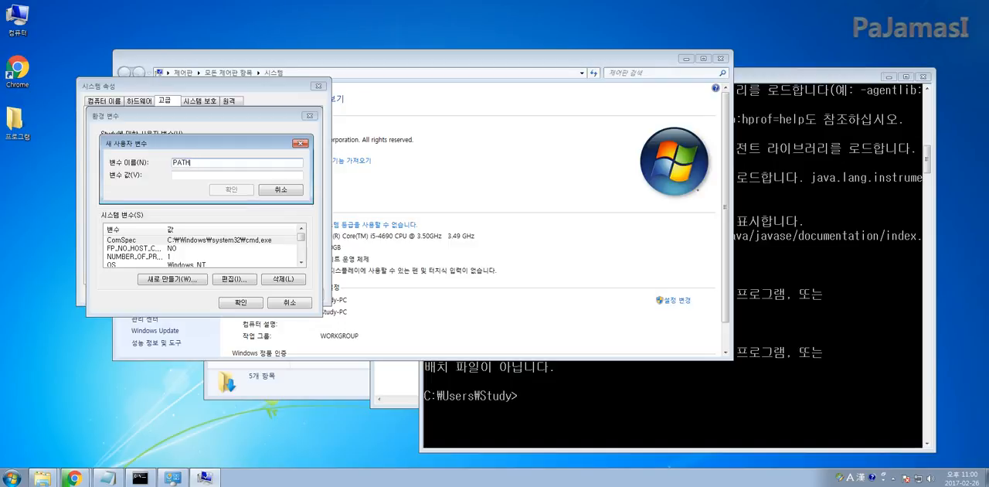
pyautogui.rightClick(183, 176)
pyautogui.click(220, 223)
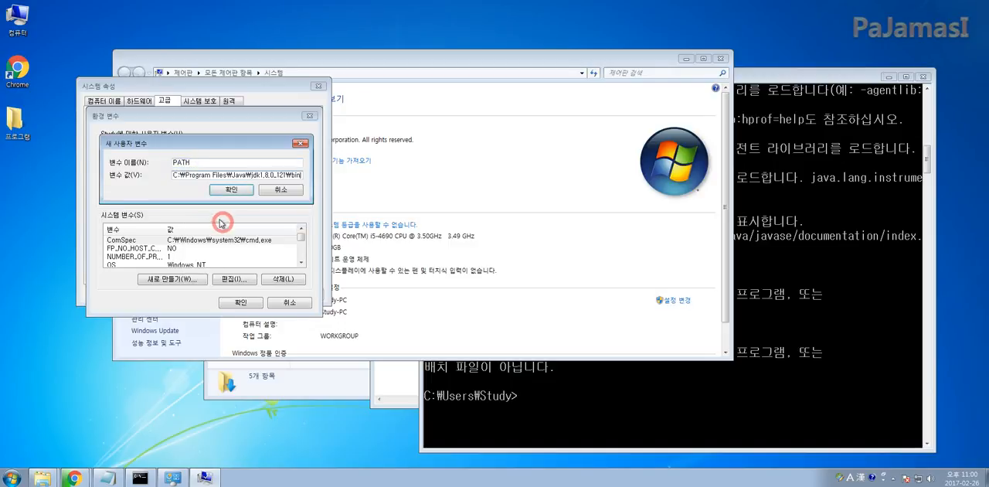
pyautogui.moveTo(226, 143); pyautogui.dragTo(228, 194)
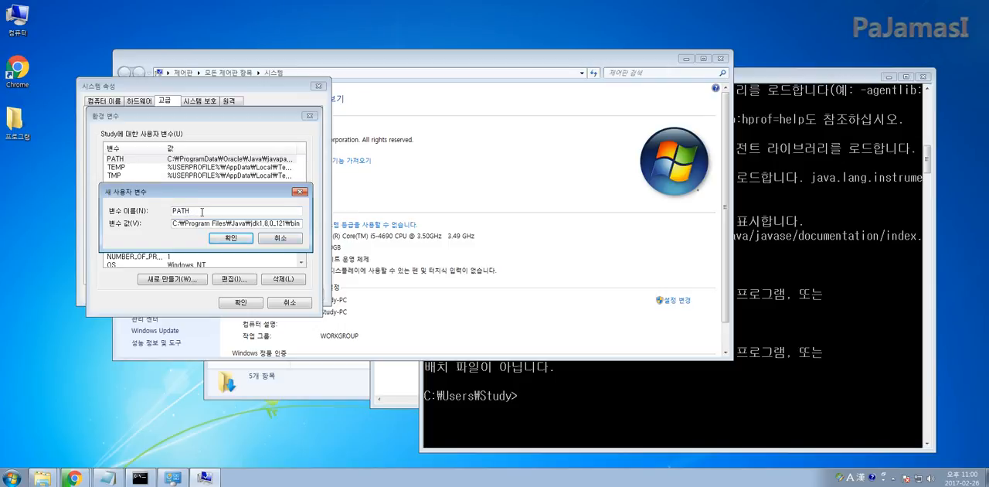
pyautogui.click(269, 242)
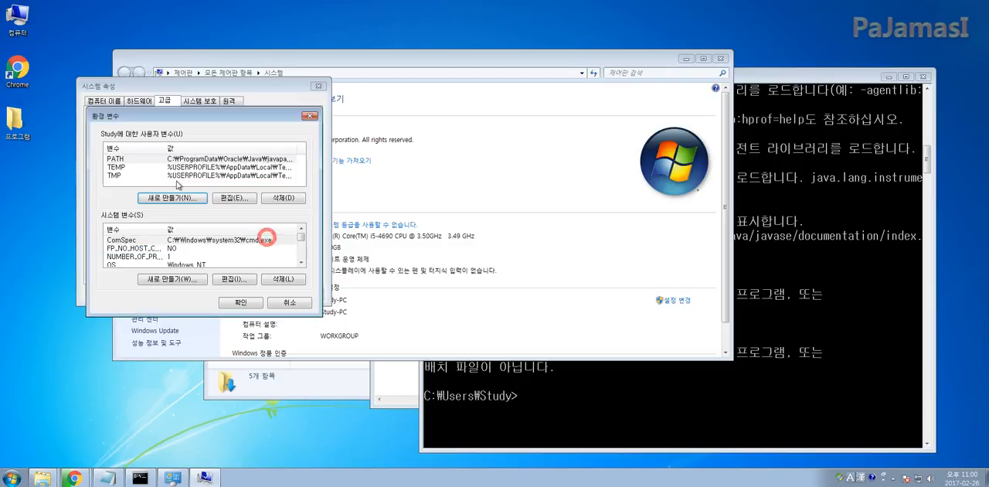
# Append ;C:\Program Files\Java\jdk1.8.0_121\bin to the value of the PATH user variable and confirm the edit
pyautogui.click(139, 163)
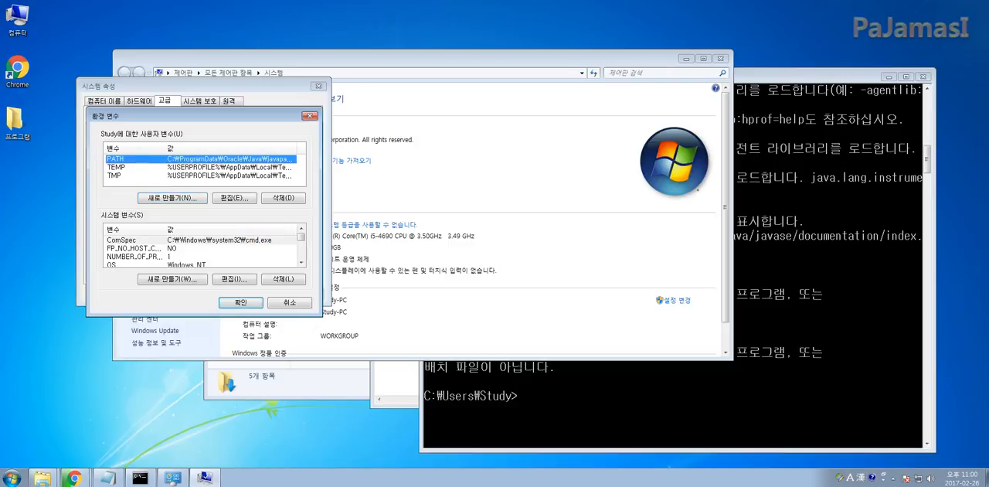
pyautogui.doubleClick(139, 163)
pyautogui.click(201, 176)
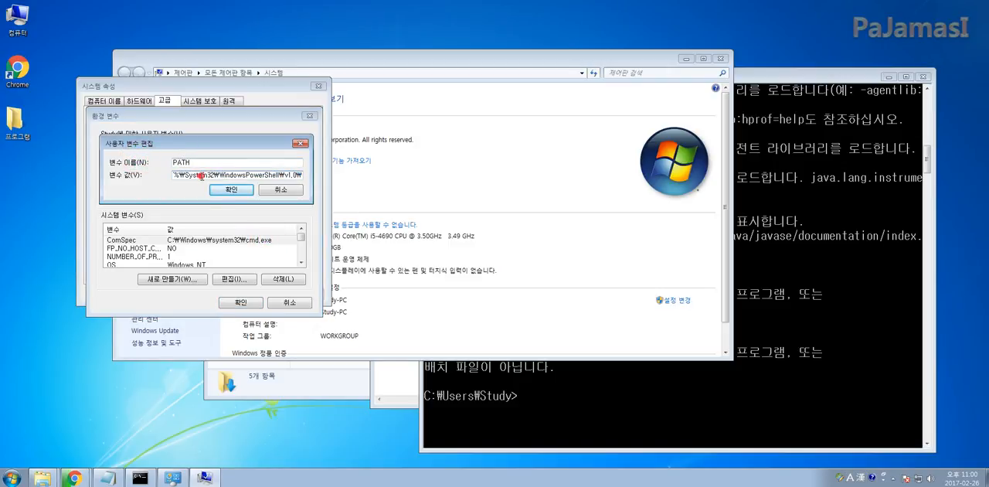
pyautogui.moveTo(242, 176); pyautogui.dragTo(311, 176)
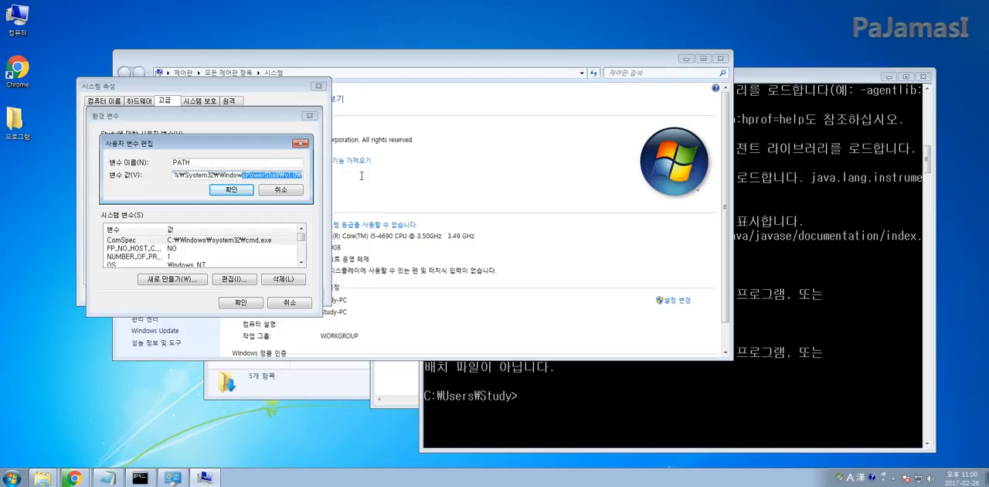
pyautogui.press('Right')
pyautogui.write(';')
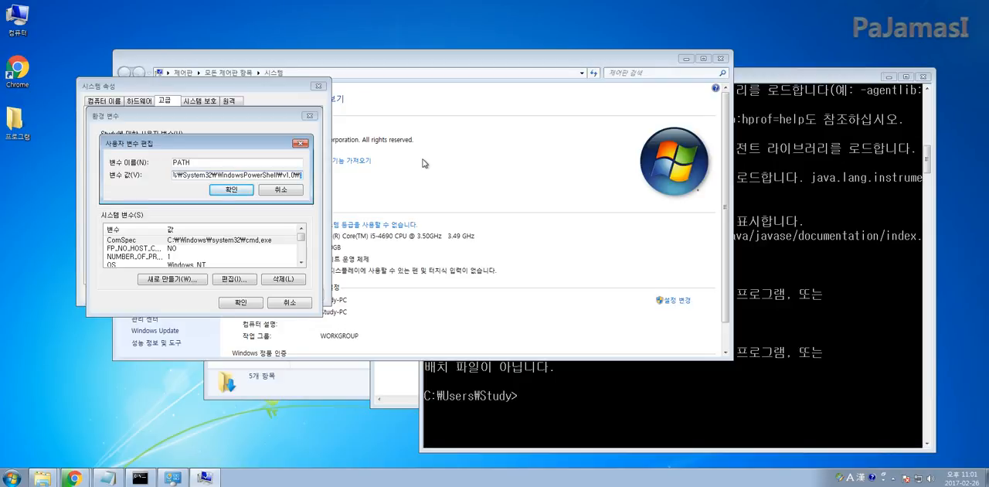
pyautogui.hotkey('ctrl', 'v')
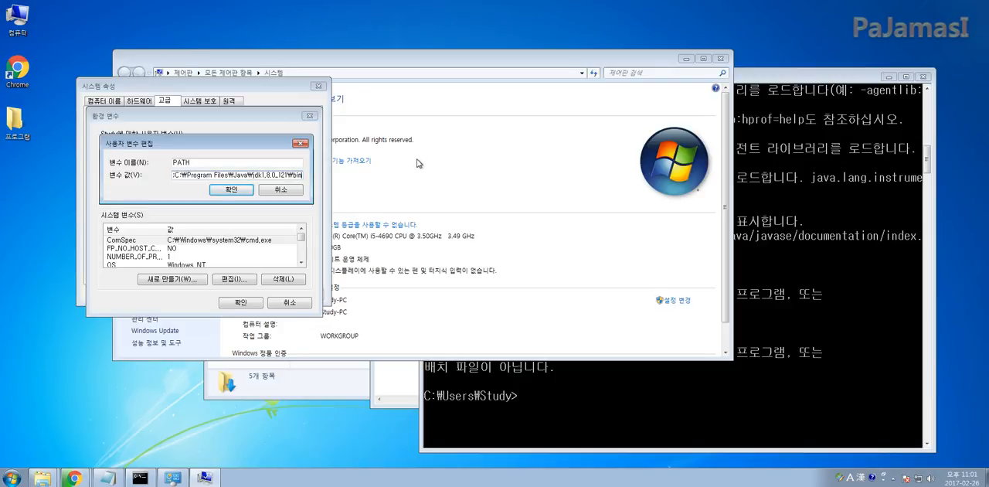
pyautogui.click(232, 190)
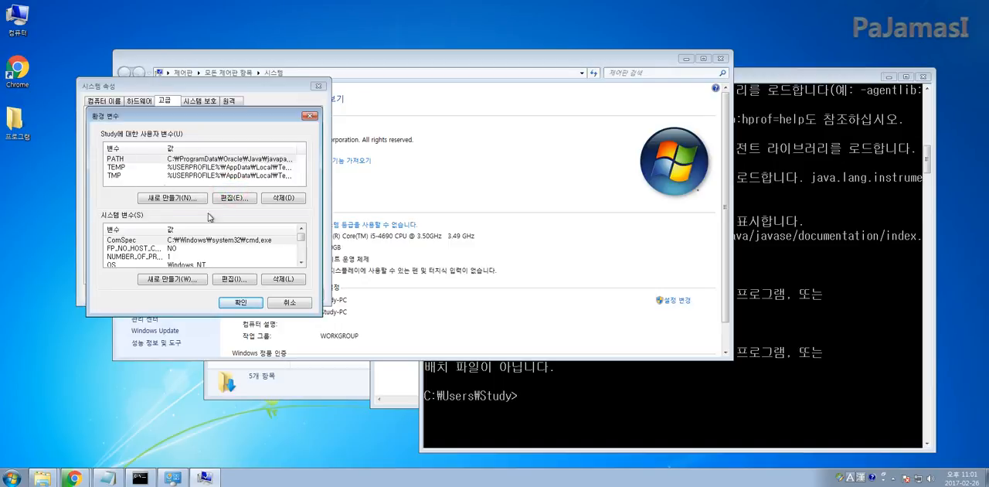
# Confirm the environment variables and system properties, and close the System window and the old Command Prompt
pyautogui.click(240, 302)
pyautogui.click(204, 291)
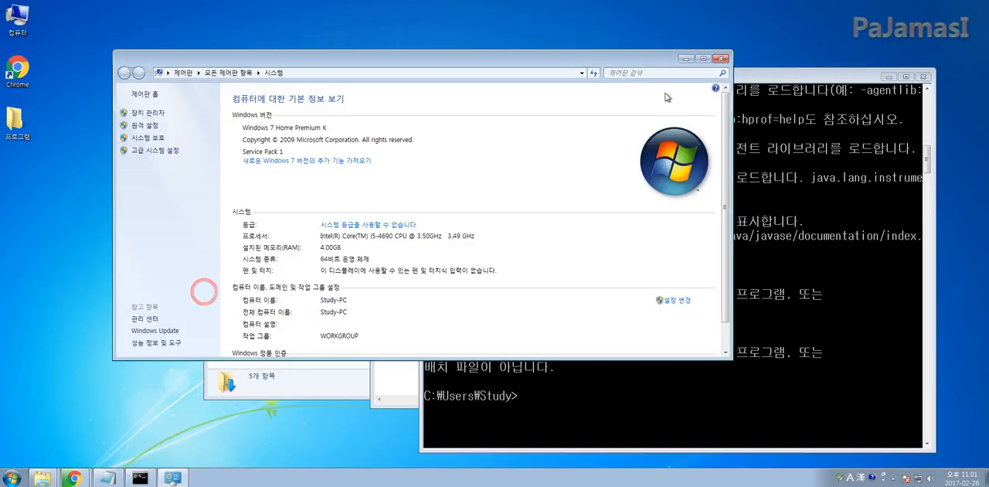
pyautogui.click(720, 58)
pyautogui.click(924, 76)
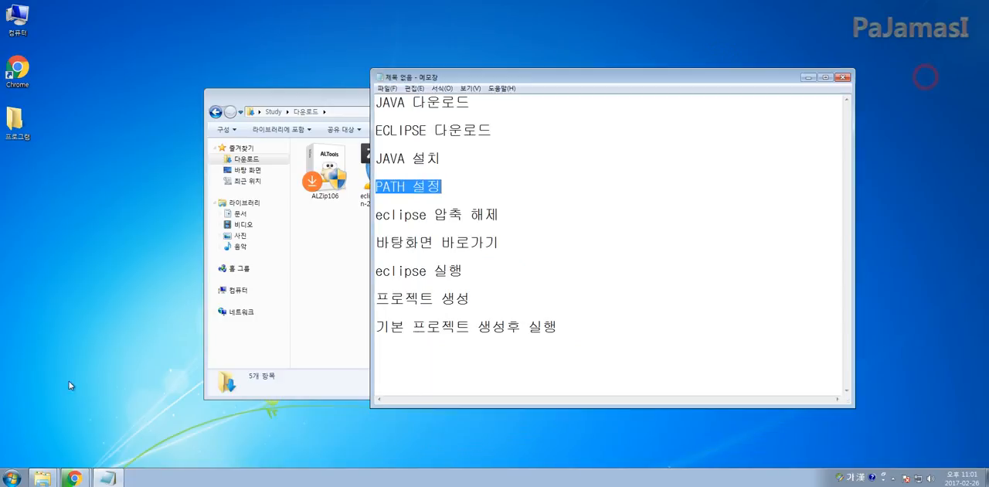
# Run javac in a new Command Prompt, look through its output, and close the window
pyautogui.click(20, 468)
pyautogui.write('cmd')
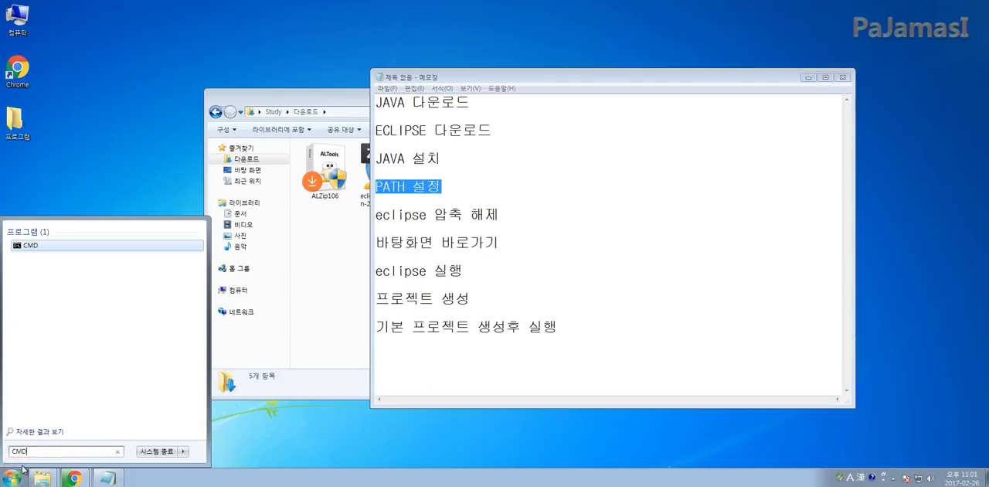
pyautogui.press('Return')
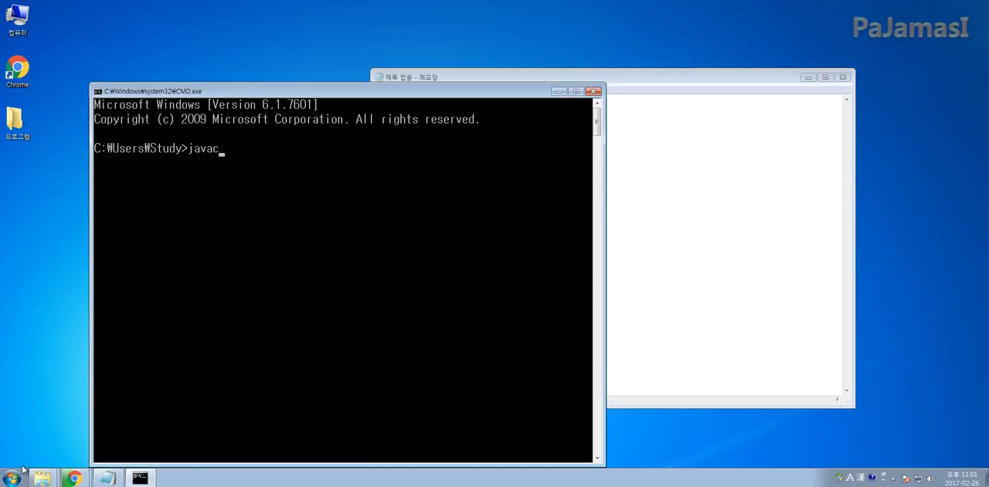
pyautogui.press('Return')
pyautogui.scroll(9, 177, 205)
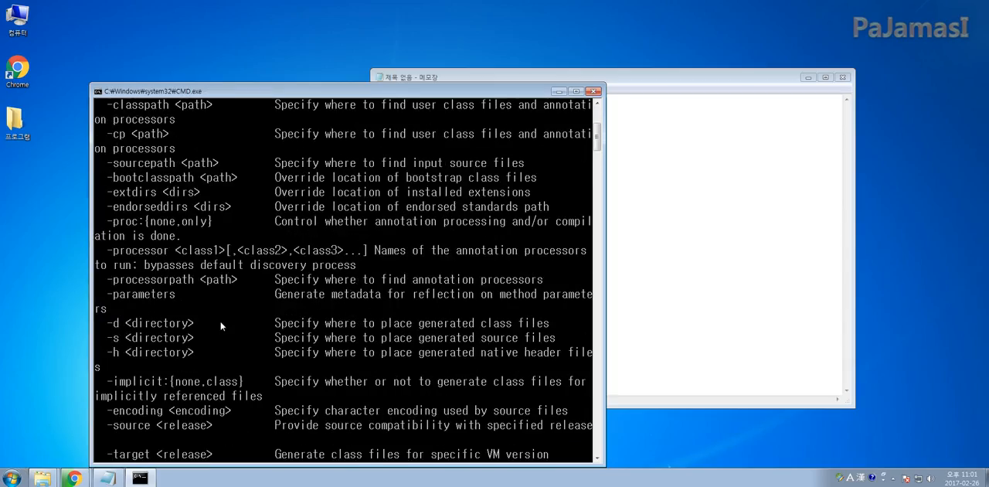
pyautogui.scroll(-10, 282, 220)
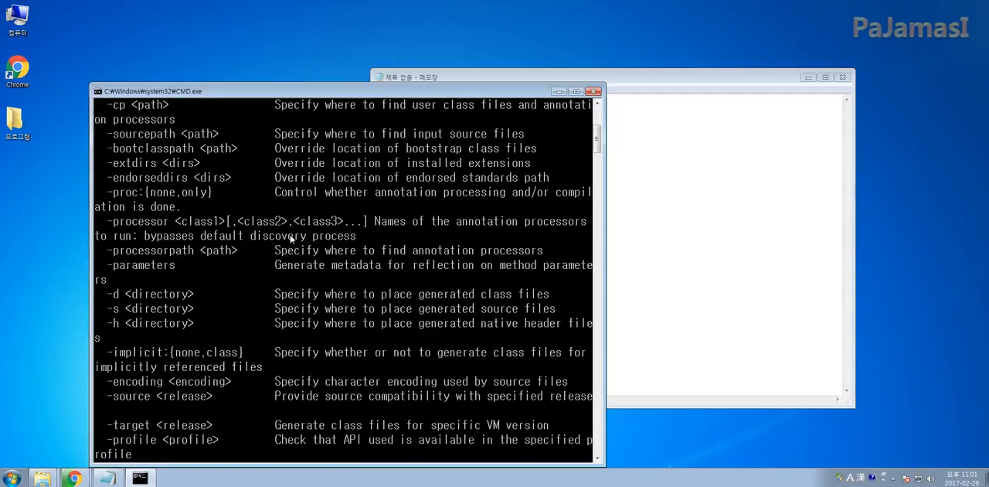
pyautogui.click(594, 92)
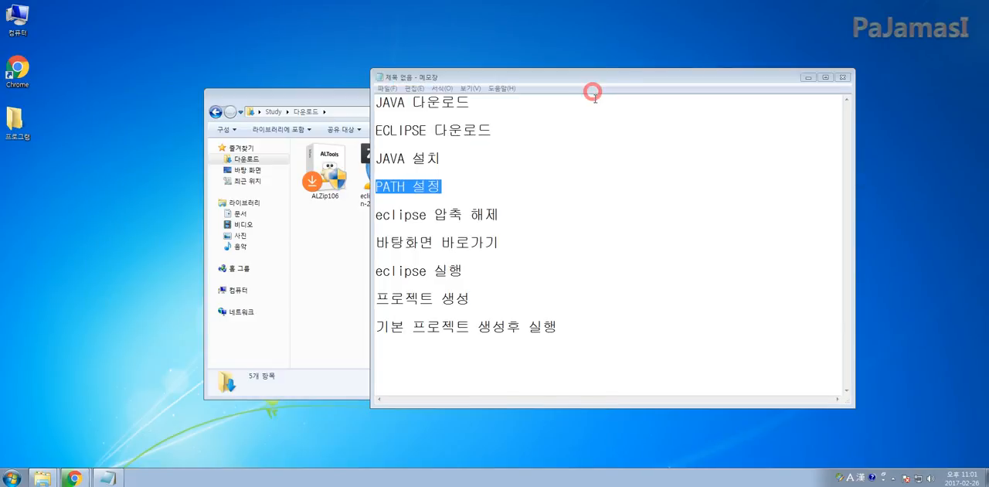
# Bring the Downloads folder to the front and open the eclipse-java-neon-2-win32-x86_64 archive without the (1) suffix
pyautogui.click(499, 192)
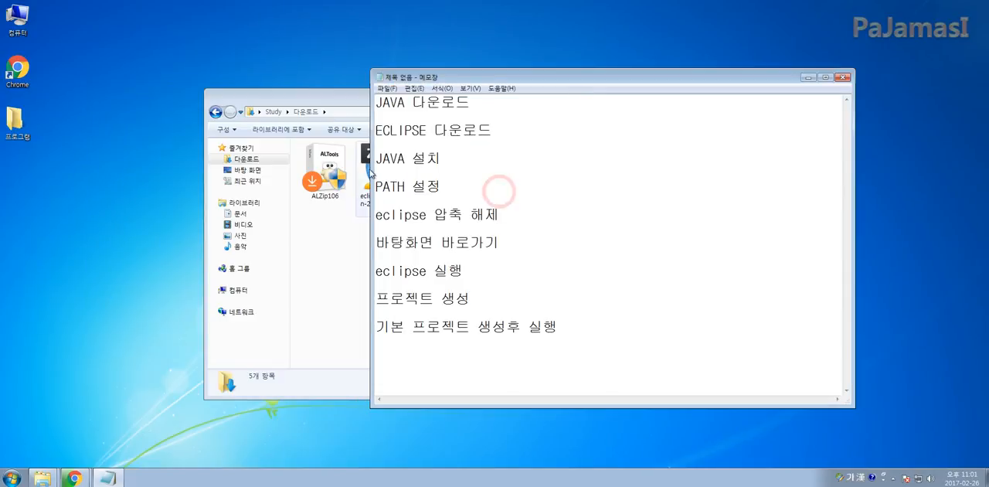
pyautogui.click(338, 265)
pyautogui.click(437, 264)
pyautogui.click(438, 185)
pyautogui.click(395, 184)
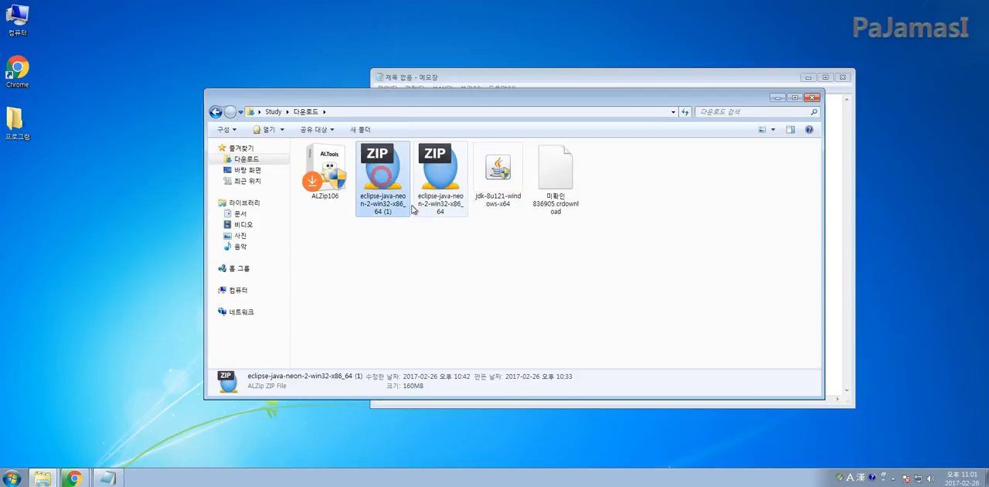
pyautogui.moveTo(462, 101); pyautogui.dragTo(536, 85)
pyautogui.click(505, 270)
pyautogui.click(484, 161)
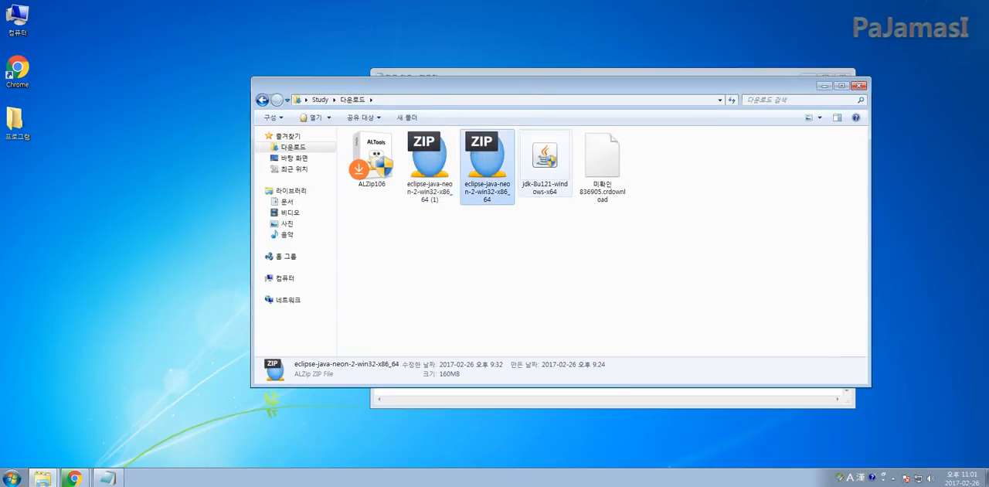
pyautogui.press('Return')
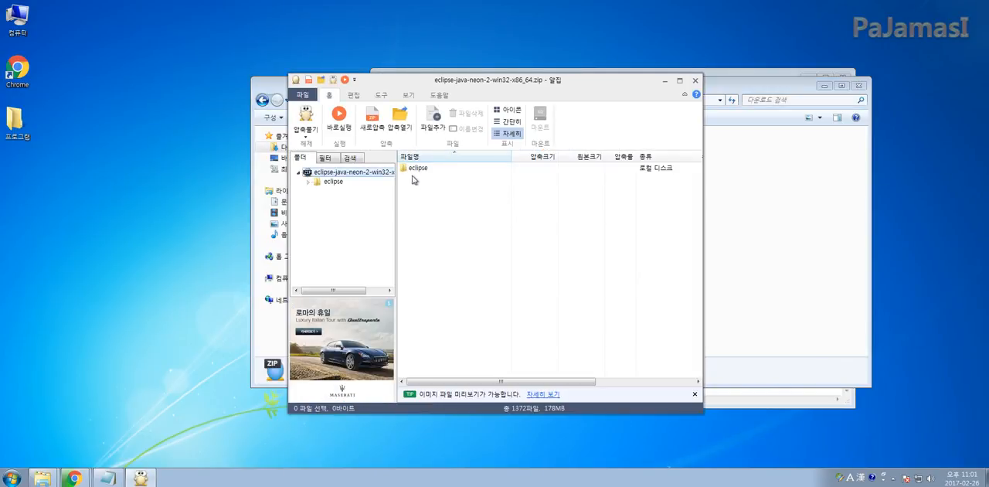
# Extract the whole Eclipse archive to C:\IDE, keeping the option that creates a subfolder named after the archive
pyautogui.click(305, 122)
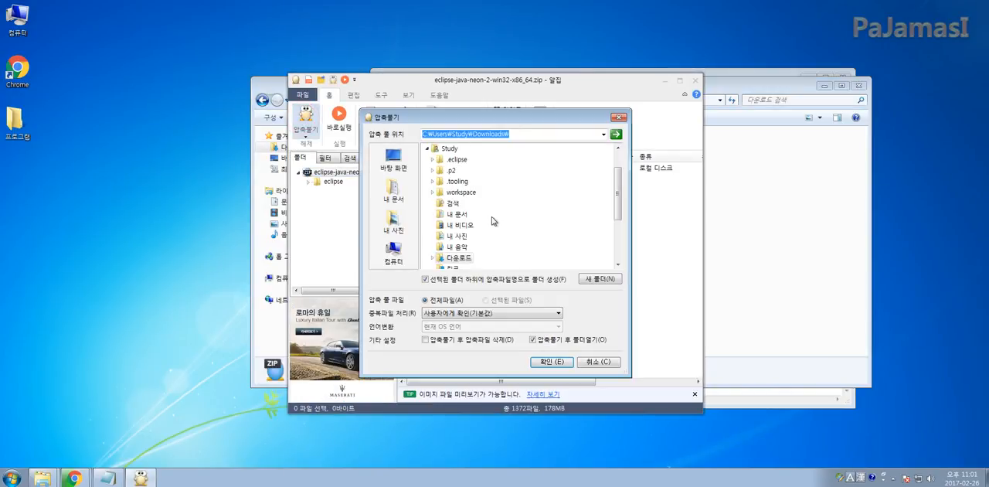
pyautogui.scroll(2, 607, 198)
pyautogui.click(451, 191)
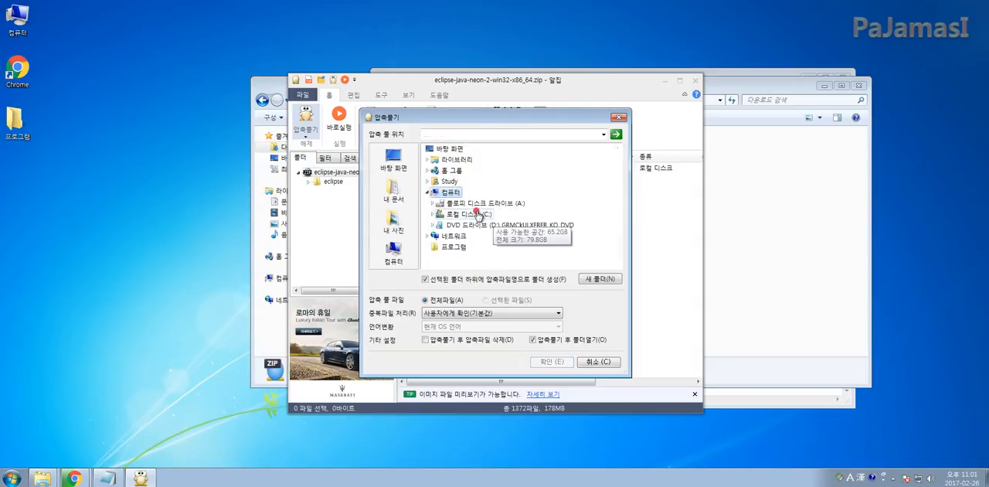
pyautogui.click(468, 214)
pyautogui.click(498, 135)
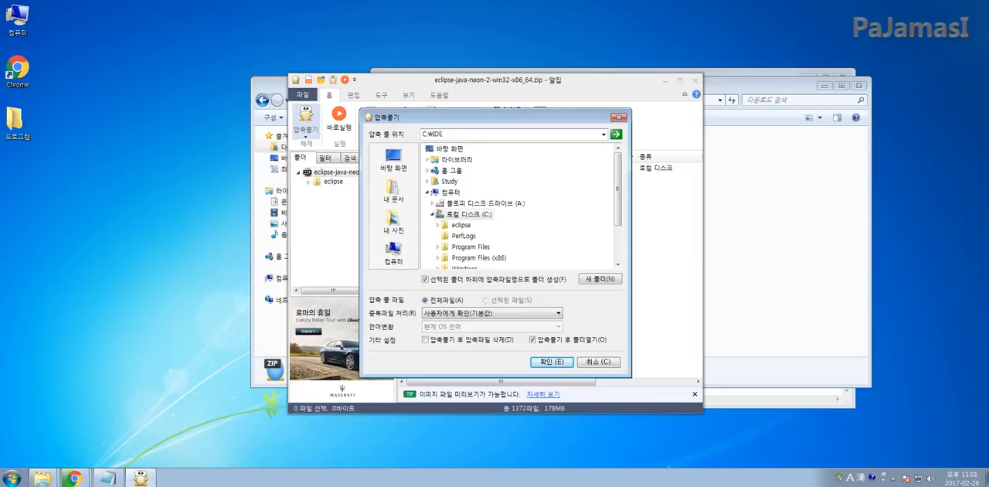
pyautogui.click(552, 361)
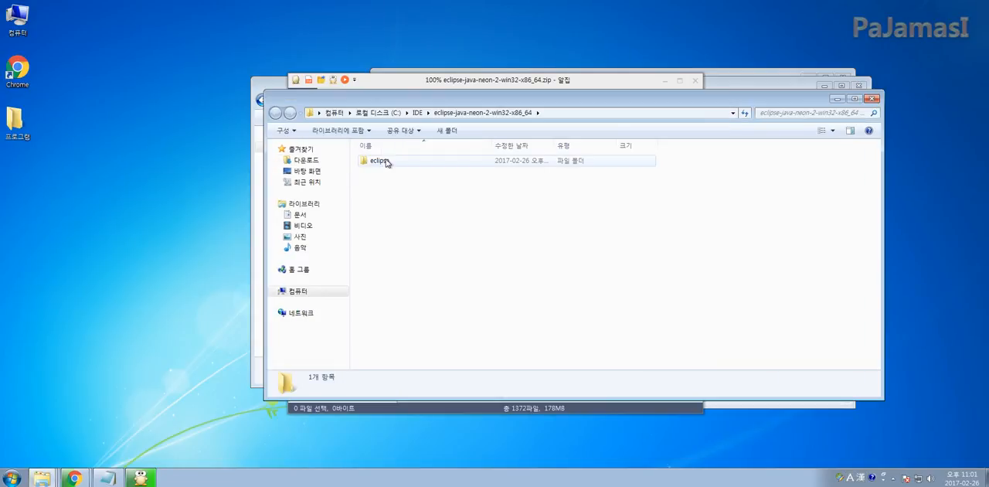
# Create a shortcut to the eclipse application in the extracted eclipse folder and move it to the desktop
pyautogui.doubleClick(383, 161)
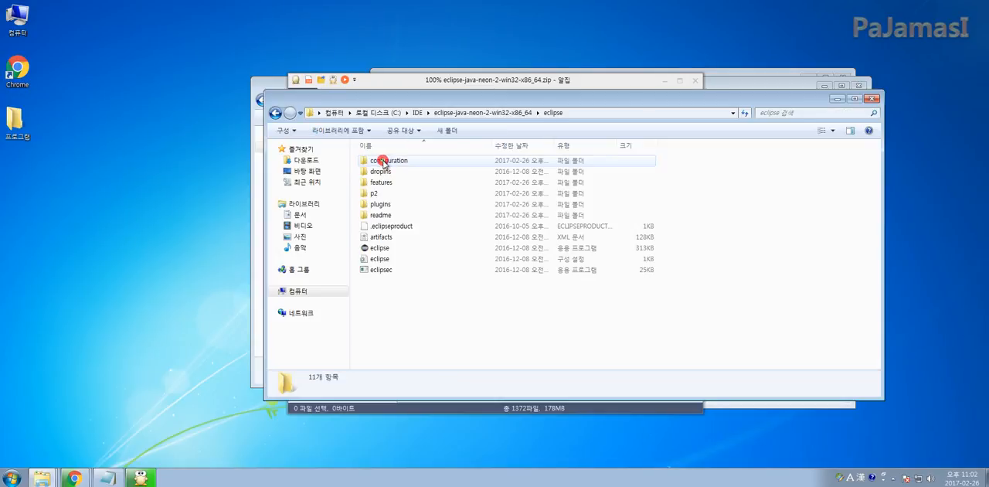
pyautogui.click(378, 247)
pyautogui.rightClick(377, 248)
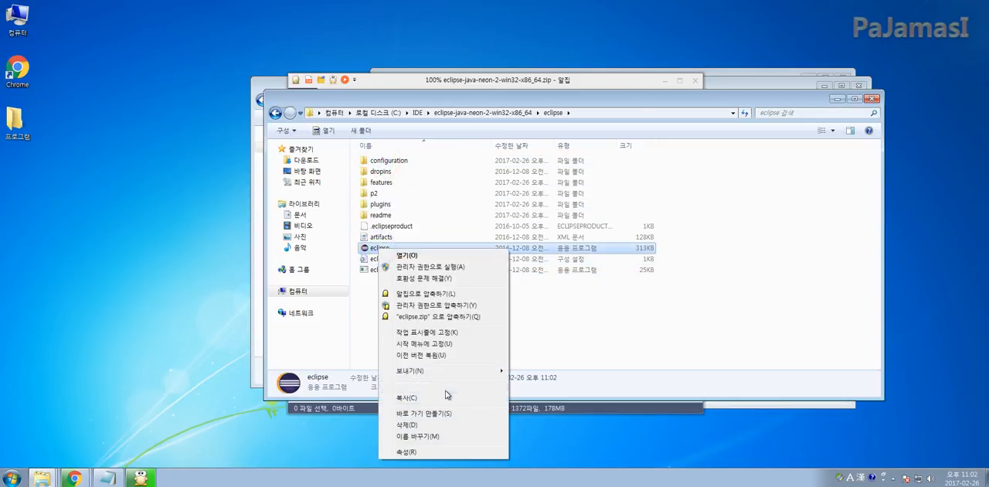
pyautogui.click(429, 413)
pyautogui.moveTo(413, 248); pyautogui.dragTo(42, 201)
pyautogui.click(143, 205)
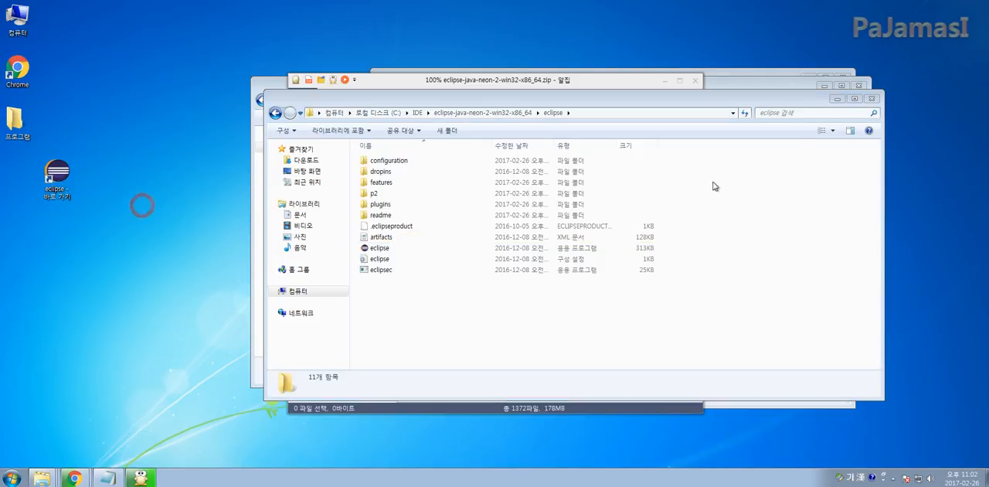
# Close the extracted eclipse folder, the archive program and the Downloads folder
pyautogui.click(661, 159)
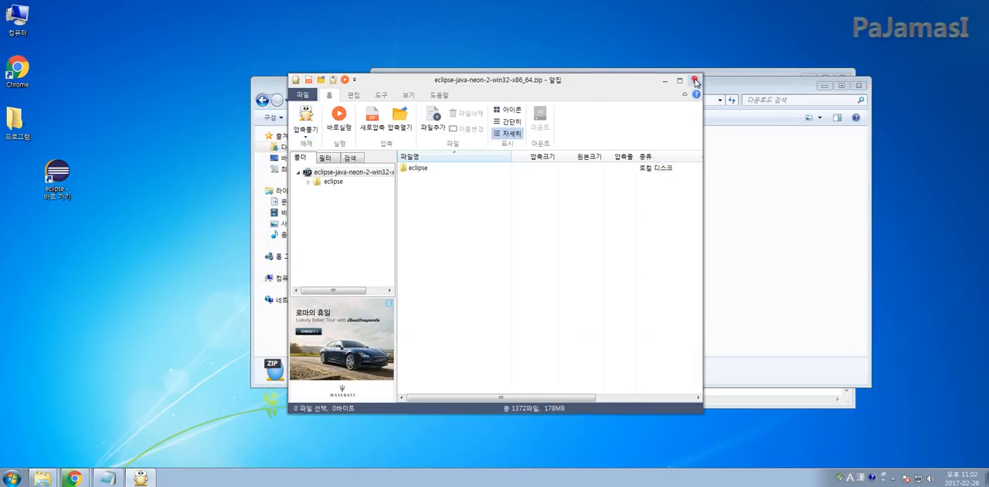
pyautogui.click(694, 80)
pyautogui.click(858, 85)
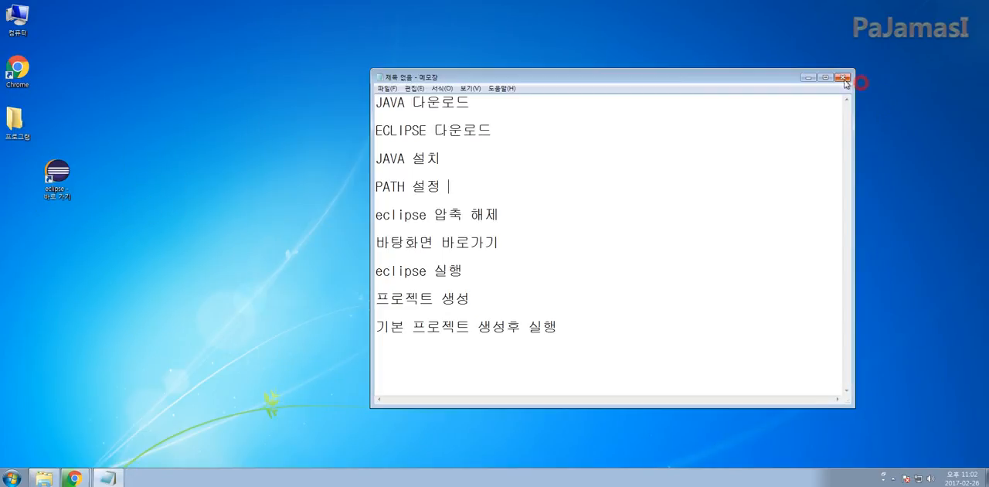
# Launch Eclipse from its desktop shortcut and minimize the Notepad checklist
pyautogui.click(177, 213)
pyautogui.doubleClick(65, 176)
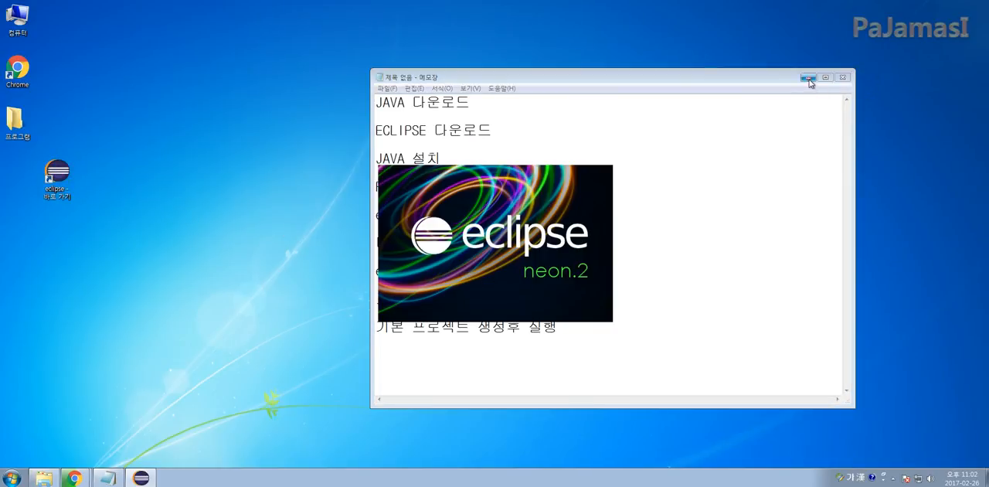
pyautogui.click(808, 77)
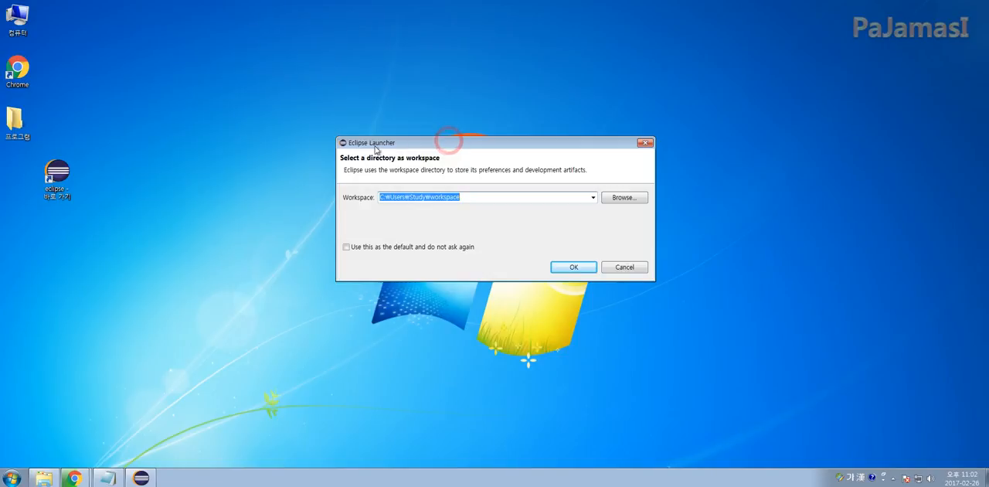
# Start Eclipse with C:\Users\Study\workspace as the workspace directory
pyautogui.click(454, 197)
pyautogui.moveTo(480, 198); pyautogui.dragTo(378, 197)
pyautogui.click(459, 197)
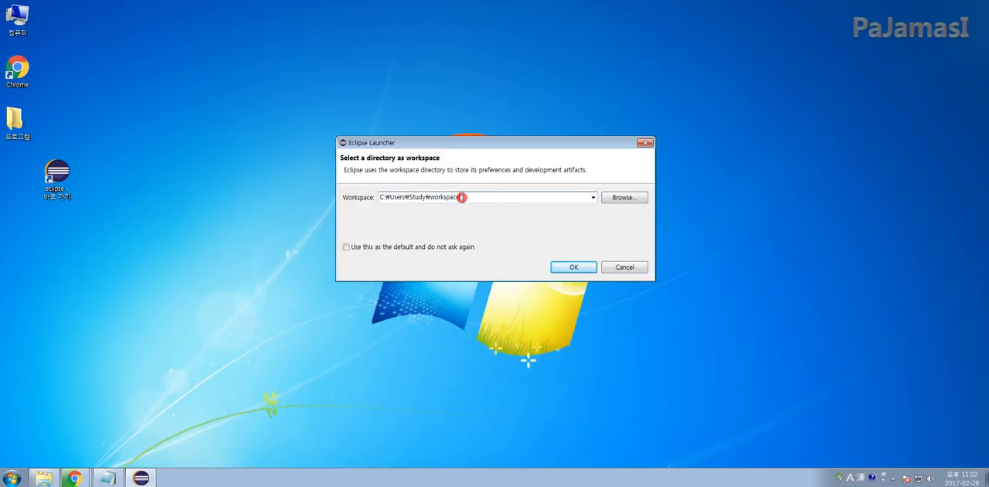
pyautogui.click(573, 266)
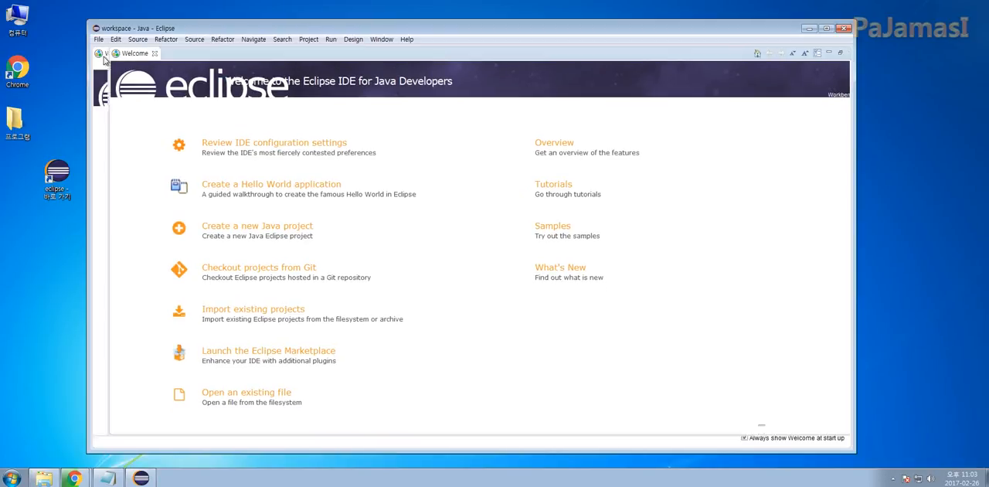
# Close the Welcome page and the main.java editor
pyautogui.click(154, 54)
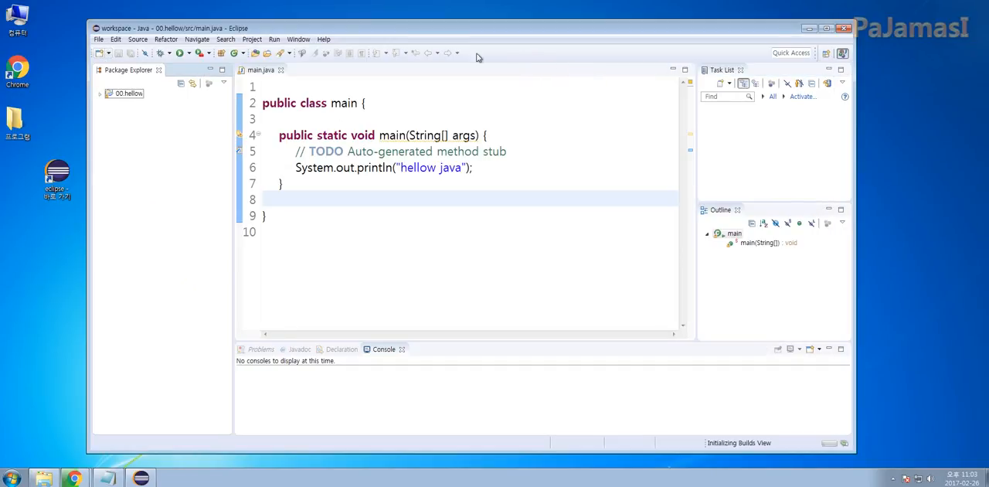
pyautogui.click(282, 70)
pyautogui.click(282, 70)
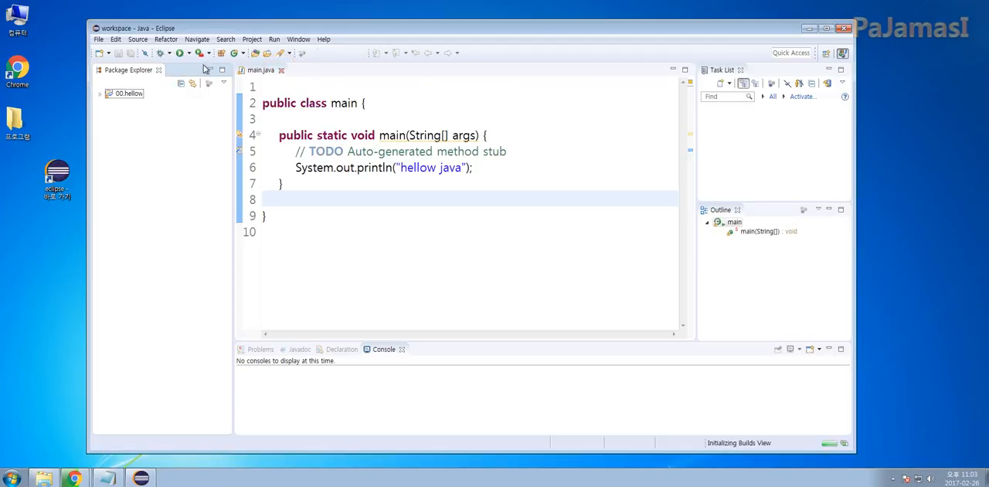
# Open the Colors and Fonts preferences found under General, Appearance
pyautogui.click(299, 40)
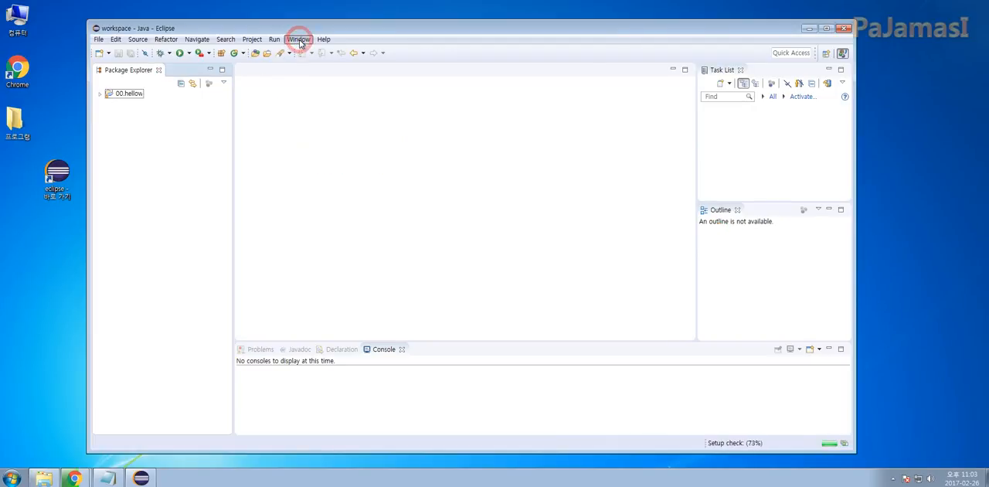
pyautogui.click(320, 132)
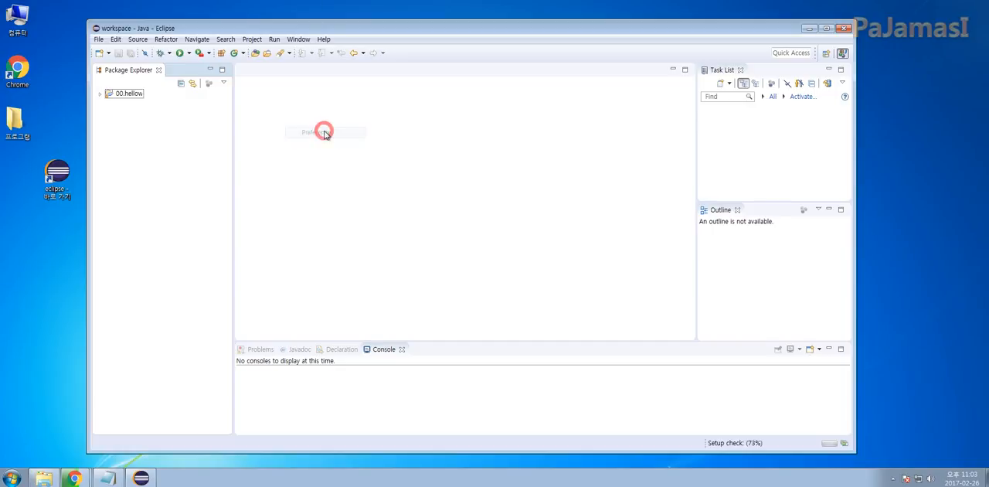
pyautogui.click(302, 103)
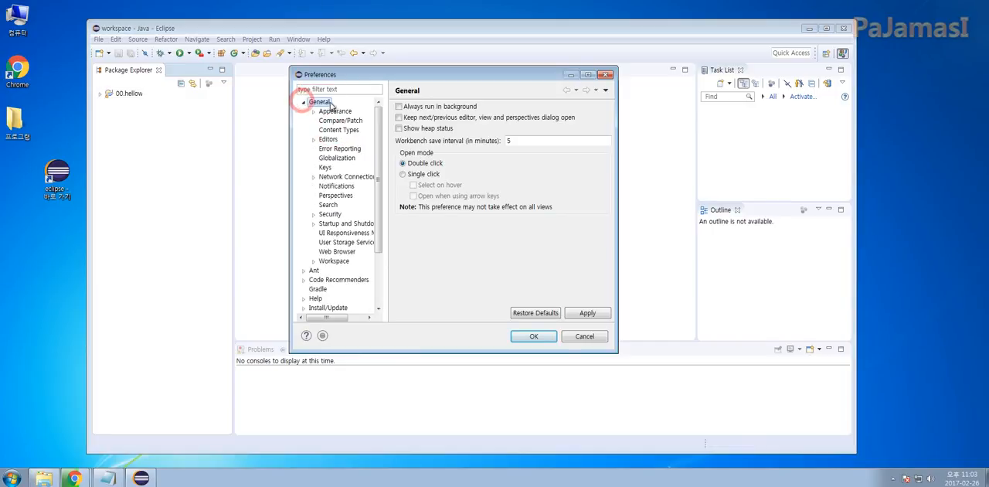
pyautogui.click(313, 111)
pyautogui.click(340, 122)
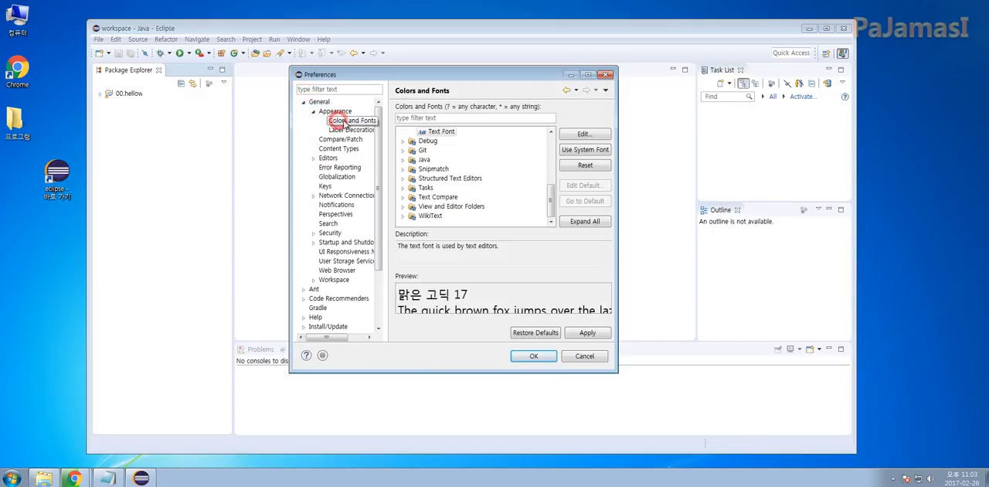
# Open the Basic category's Text Font for editing, accept 맑은 고딕, 보통 style, size 17, and confirm the preferences
pyautogui.moveTo(549, 196); pyautogui.dragTo(549, 143)
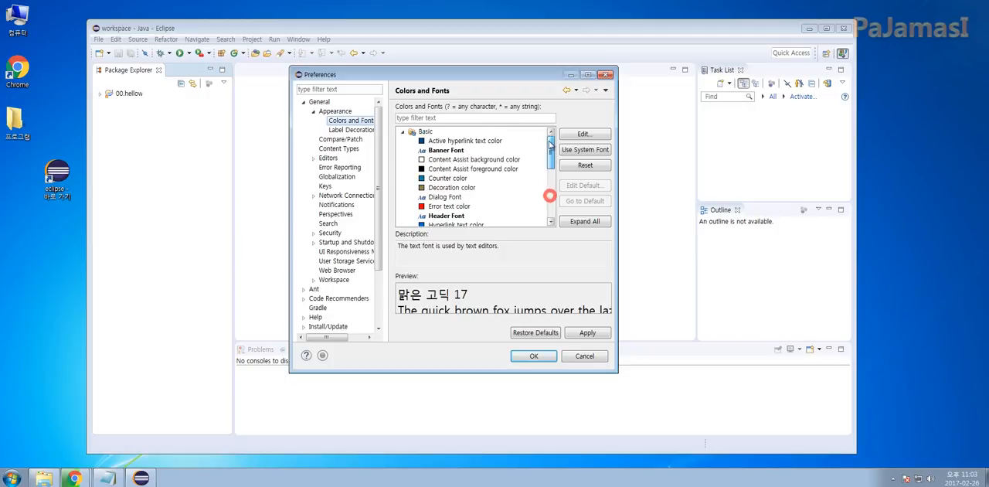
pyautogui.click(402, 132)
pyautogui.click(402, 132)
pyautogui.scroll(-2, 394, 123)
pyautogui.click(443, 207)
pyautogui.doubleClick(445, 209)
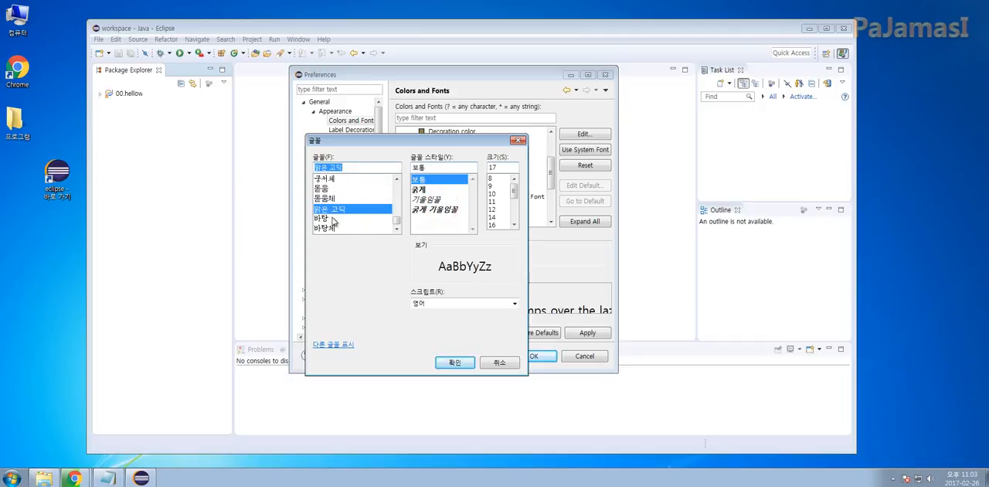
pyautogui.doubleClick(504, 165)
pyautogui.click(503, 166)
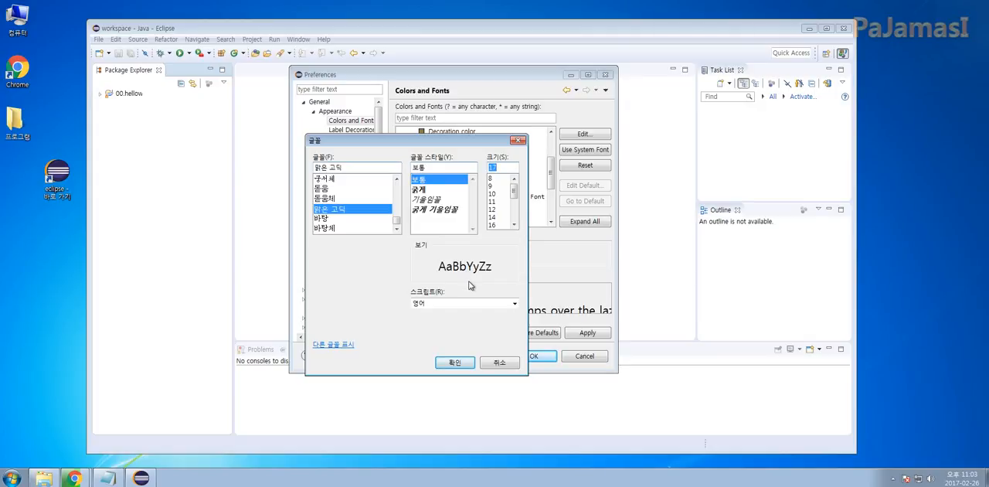
pyautogui.click(454, 361)
pyautogui.click(531, 357)
# Create a Java project named 01.Hellow in the default location with the JavaSE-1.8 execution environment
pyautogui.click(160, 141)
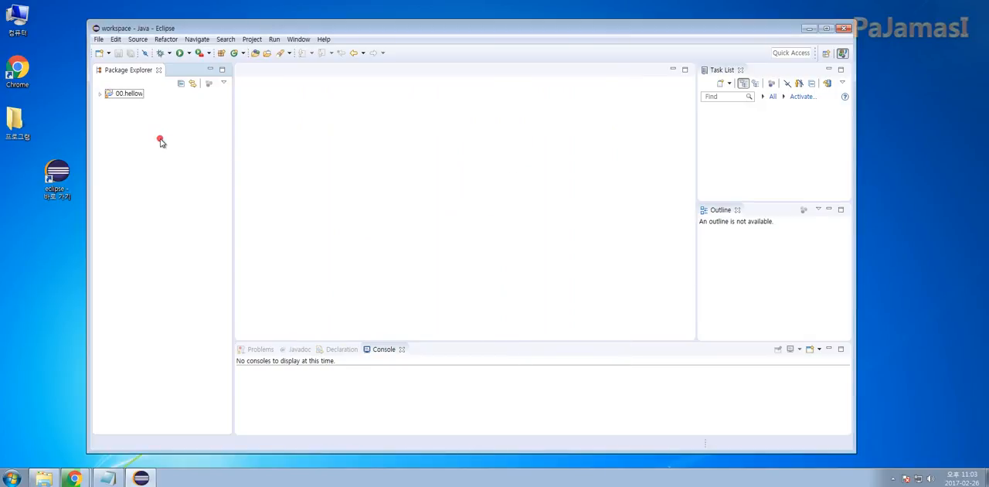
pyautogui.rightClick(137, 123)
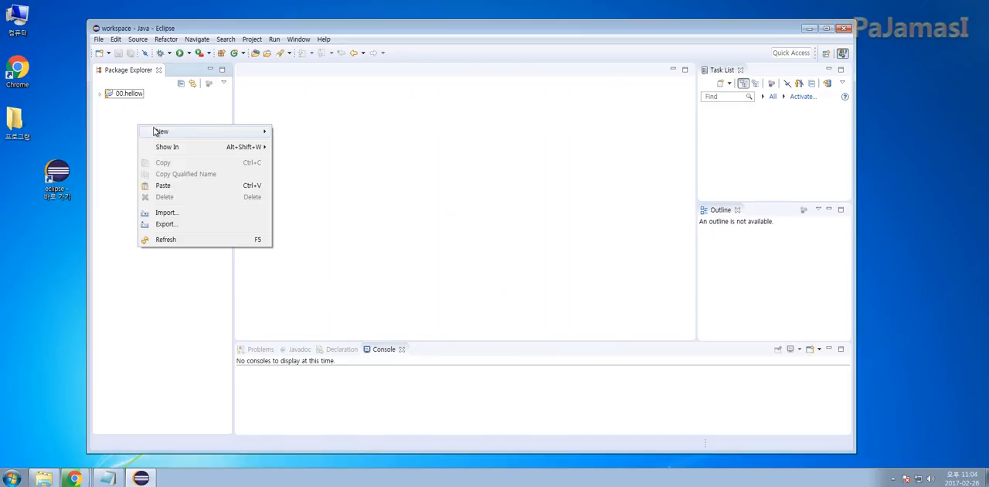
pyautogui.click(171, 133)
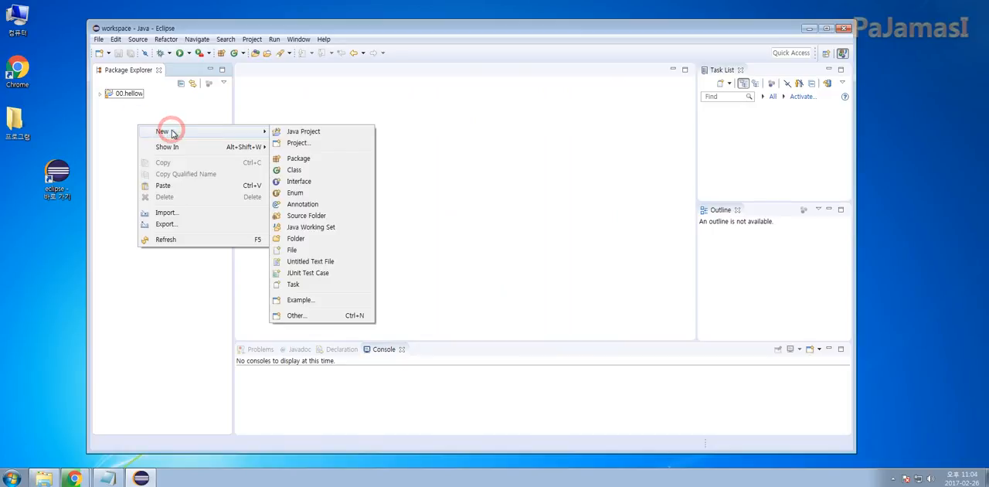
pyautogui.click(343, 133)
pyautogui.click(410, 68)
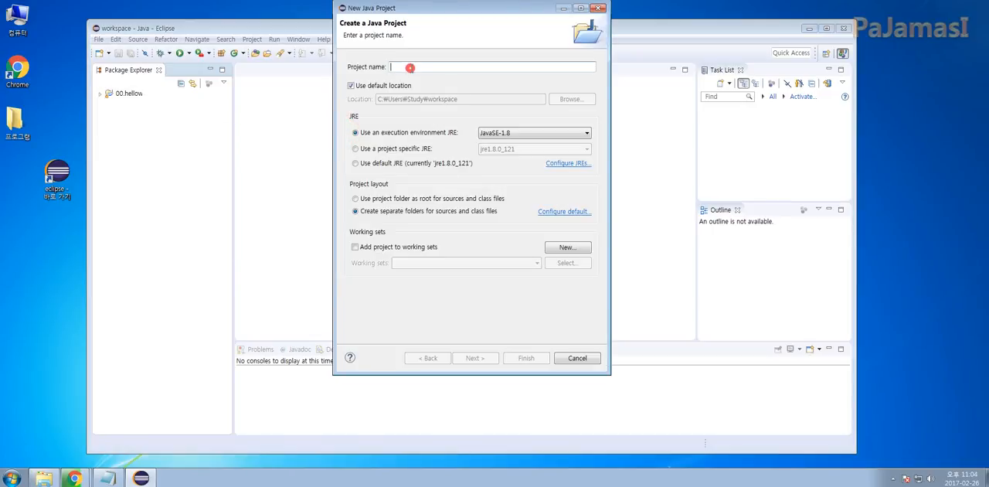
pyautogui.write('0')
pyautogui.press('BackSpace')
pyautogui.write('01.Hellow')
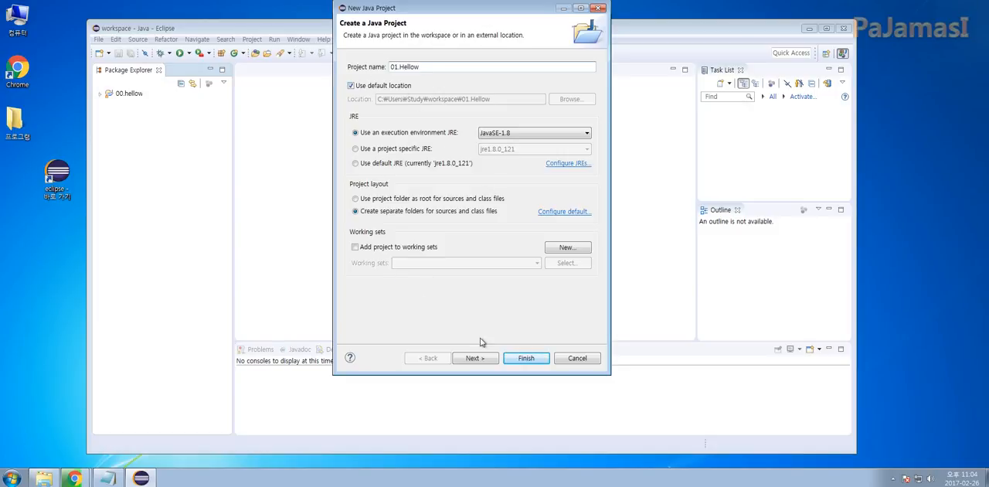
pyautogui.click(525, 359)
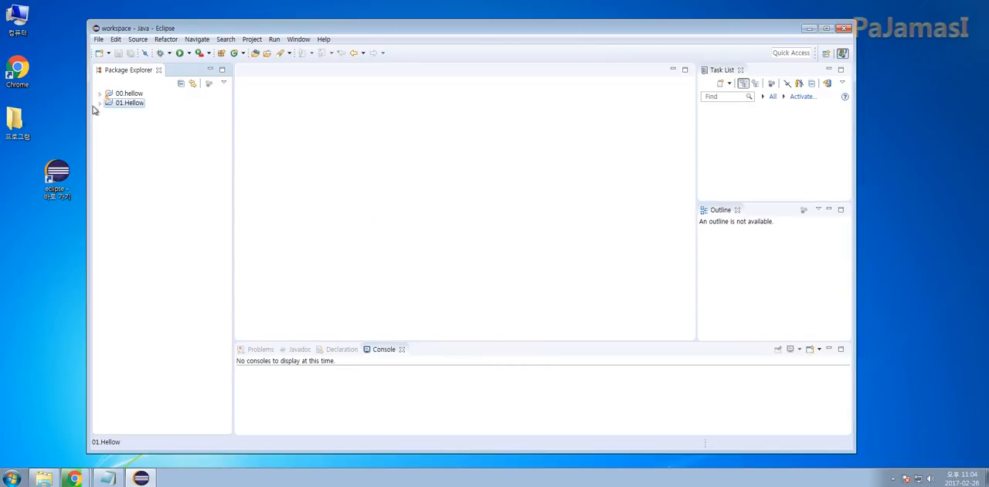
# Expand the 01.Hellow project, check its JRE System Library, and start a new Java class in its src folder
pyautogui.click(98, 104)
pyautogui.click(129, 113)
pyautogui.click(109, 121)
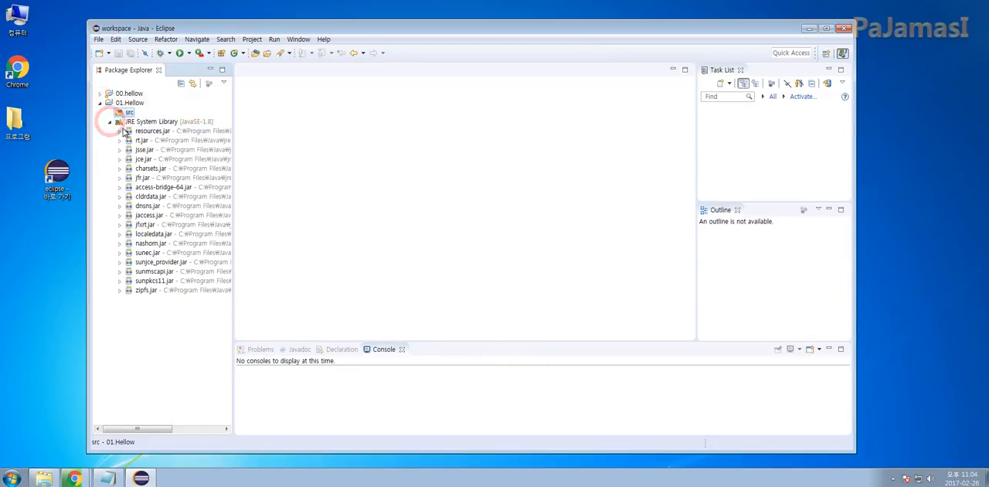
pyautogui.click(110, 121)
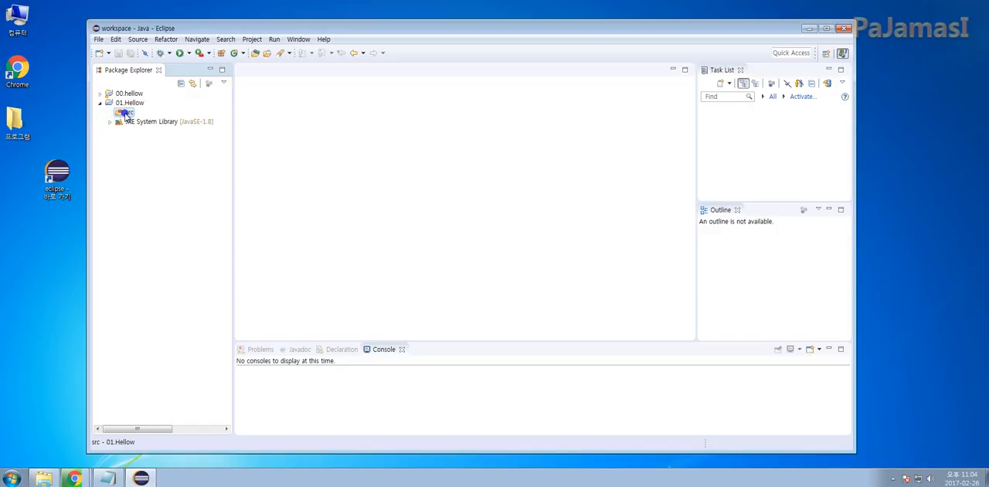
pyautogui.rightClick(126, 114)
pyautogui.moveTo(239, 121)
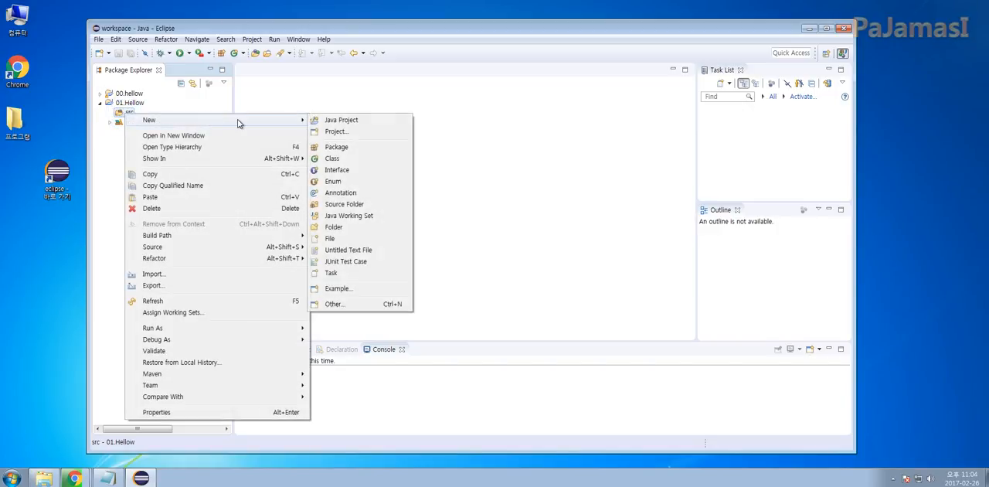
pyautogui.click(361, 160)
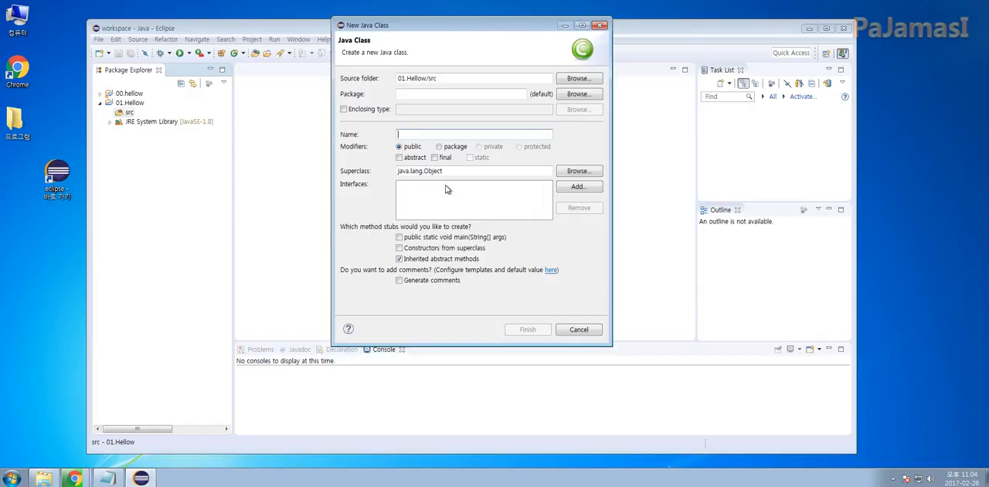
# Create the class with the name Main and a public static void main(String[] args) method stub
pyautogui.click(398, 237)
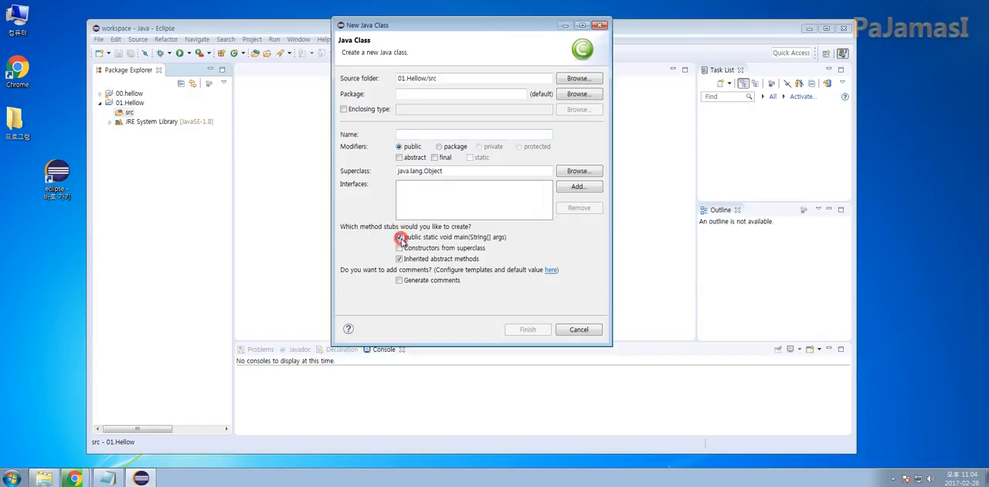
pyautogui.click(424, 133)
pyautogui.write('m')
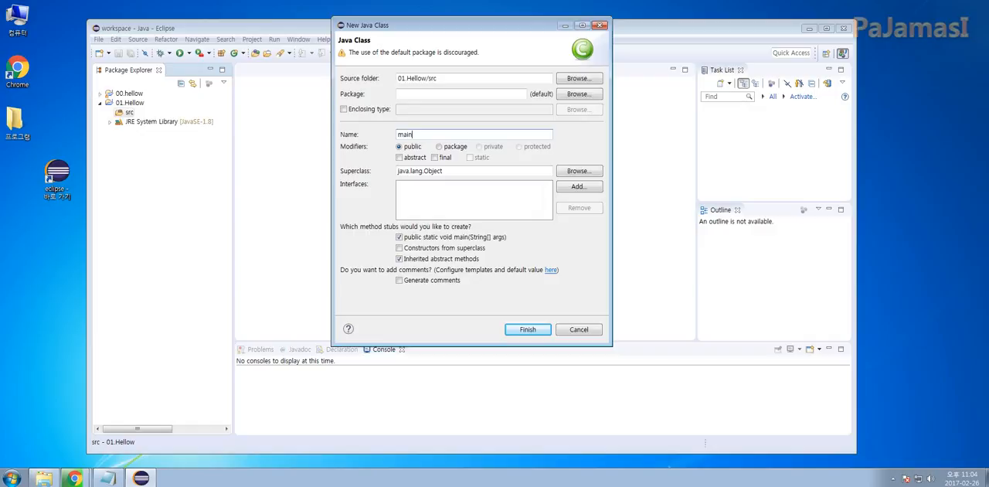
pyautogui.write('ai')
pyautogui.press('BackSpace')
pyautogui.press('BackSpace')
pyautogui.press('BackSpace')
pyautogui.write('M')
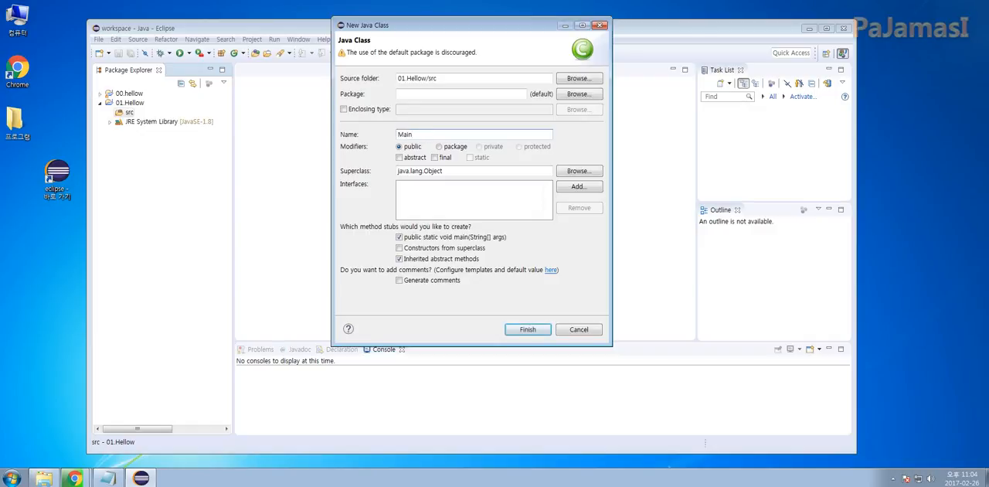
pyautogui.doubleClick(401, 134)
pyautogui.click(525, 330)
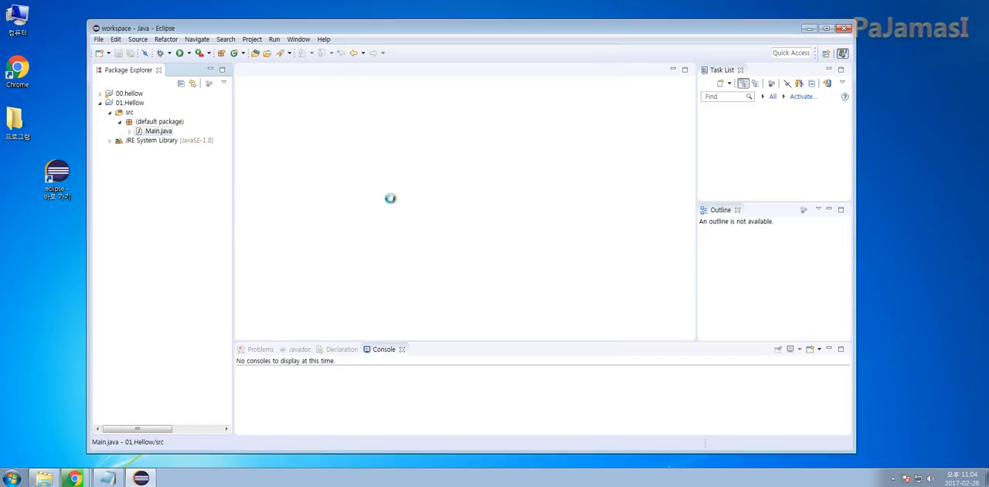
# Examine the generated Main class declaration and the main method's signature in Main.java
pyautogui.click(525, 152)
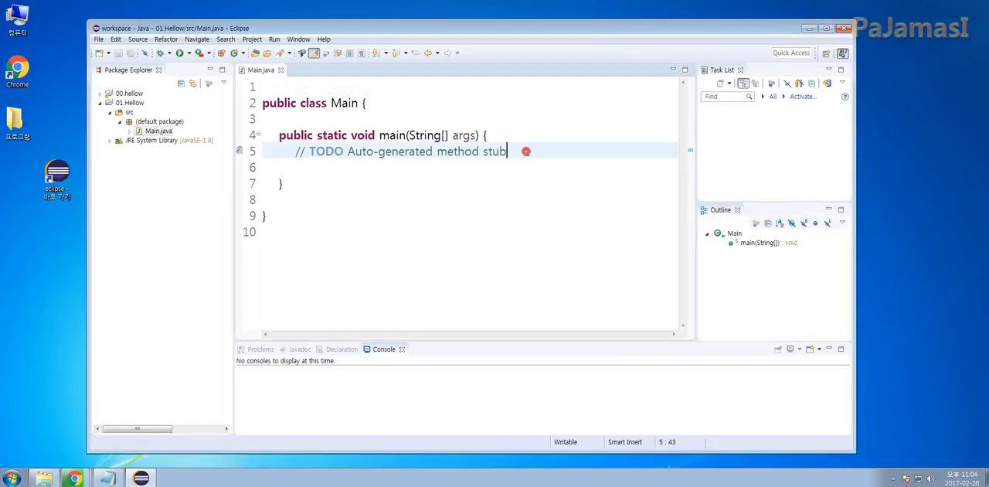
pyautogui.click(379, 198)
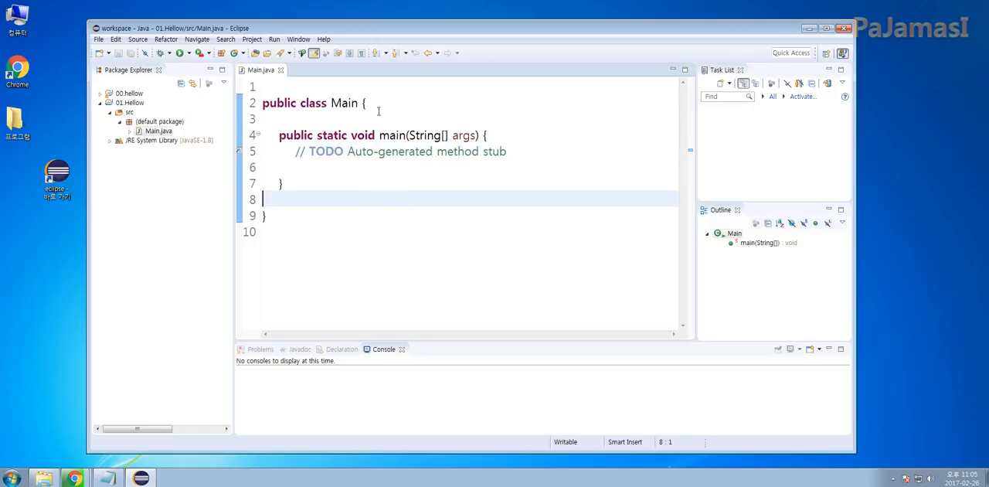
pyautogui.click(378, 109)
pyautogui.click(401, 108)
pyautogui.doubleClick(344, 103)
pyautogui.doubleClick(312, 103)
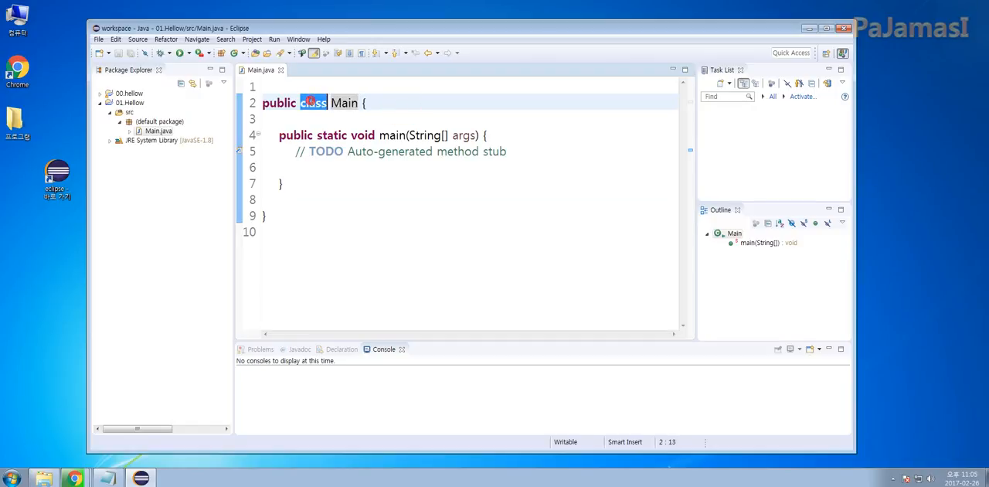
pyautogui.click(386, 166)
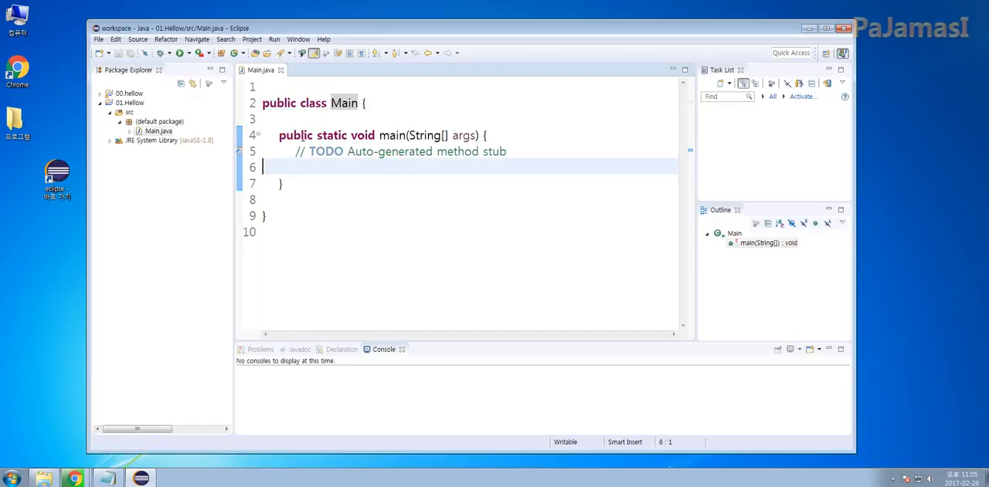
pyautogui.click(303, 135)
pyautogui.click(332, 135)
pyautogui.click(365, 135)
pyautogui.click(385, 136)
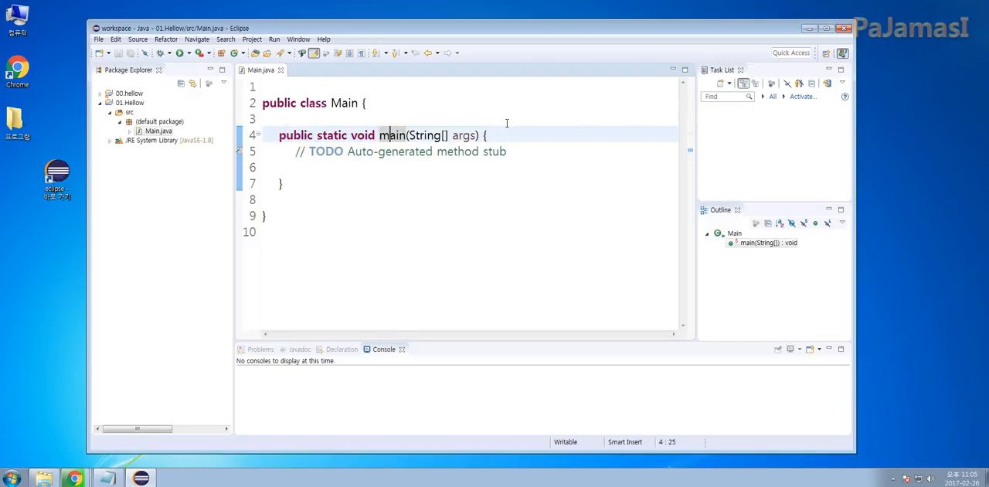
# Add an indented System.out.println(); statement below the TODO comment in the main method
pyautogui.click(512, 165)
pyautogui.press('Tab')
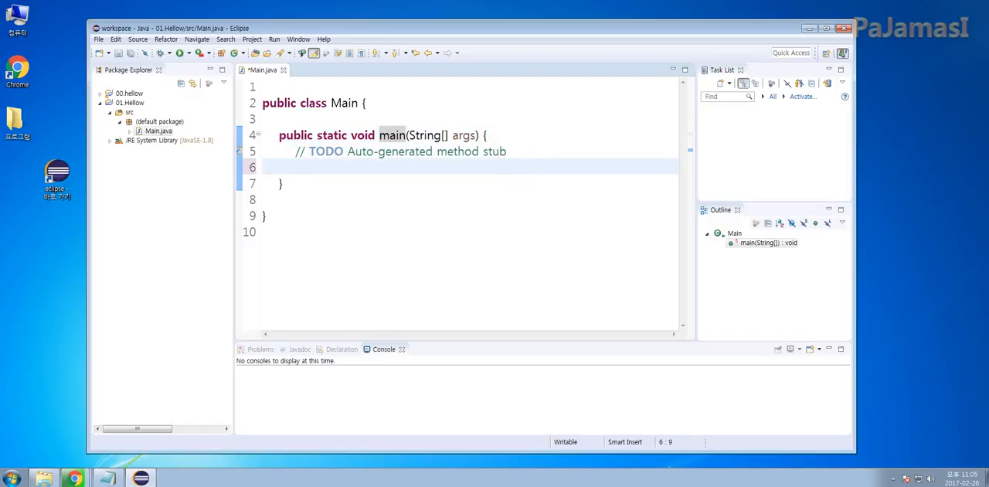
pyautogui.write('System')
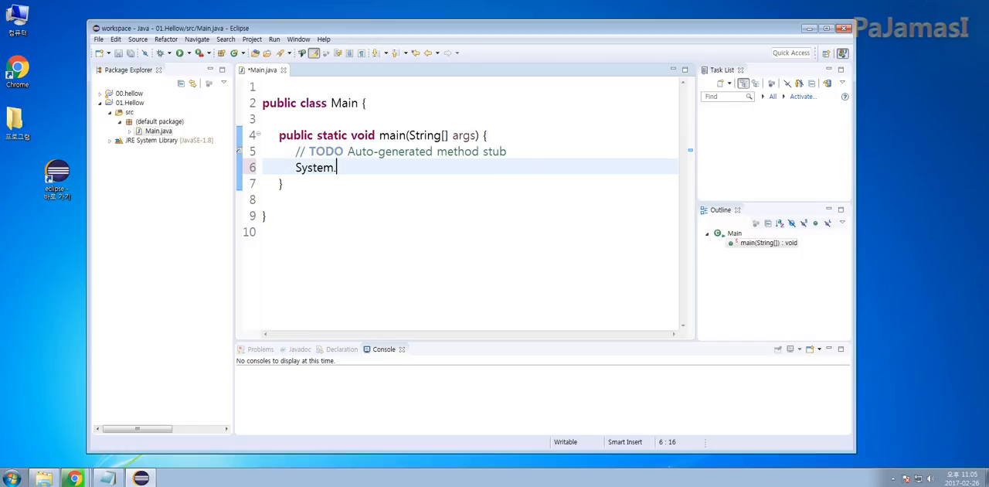
pyautogui.write('.out.println')
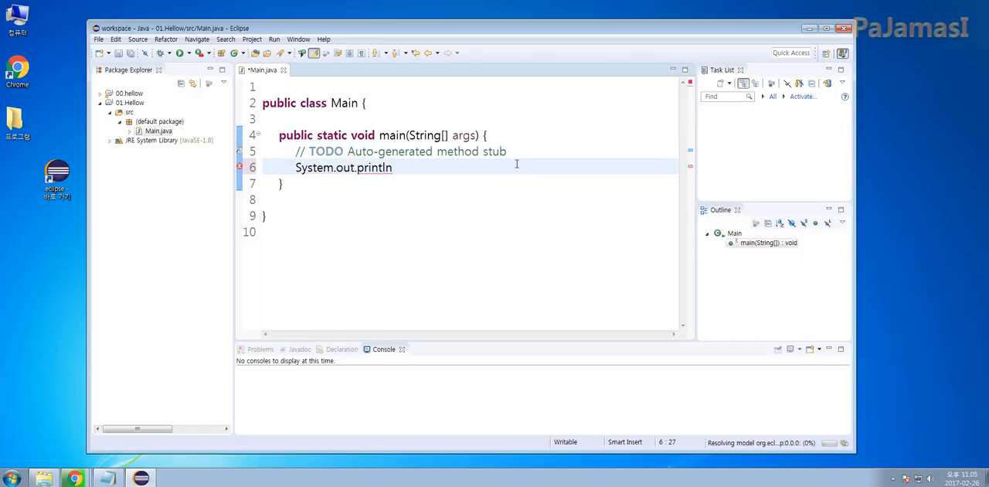
pyautogui.write('();')
pyautogui.press('Left')
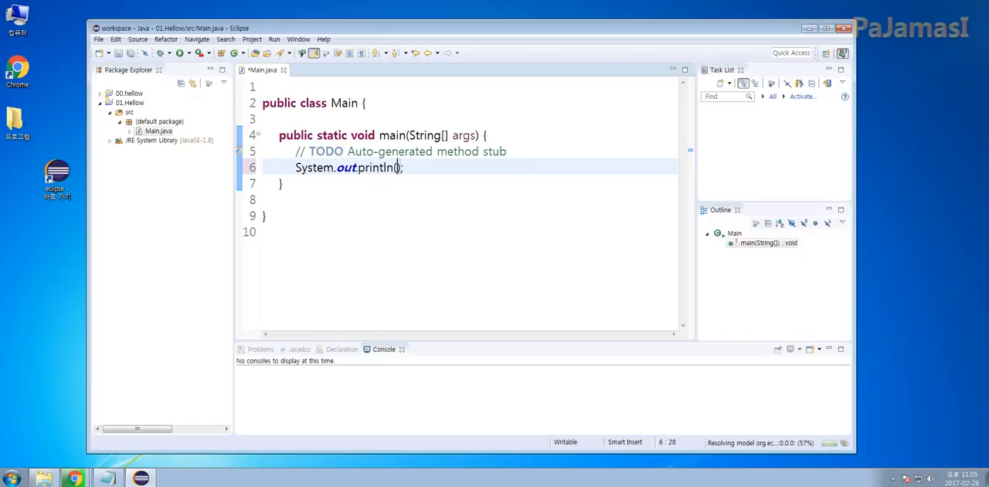
# Make the println statement output "안녕하세요 반갑습니다. hellow java" and save Main.java
pyautogui.write('"')
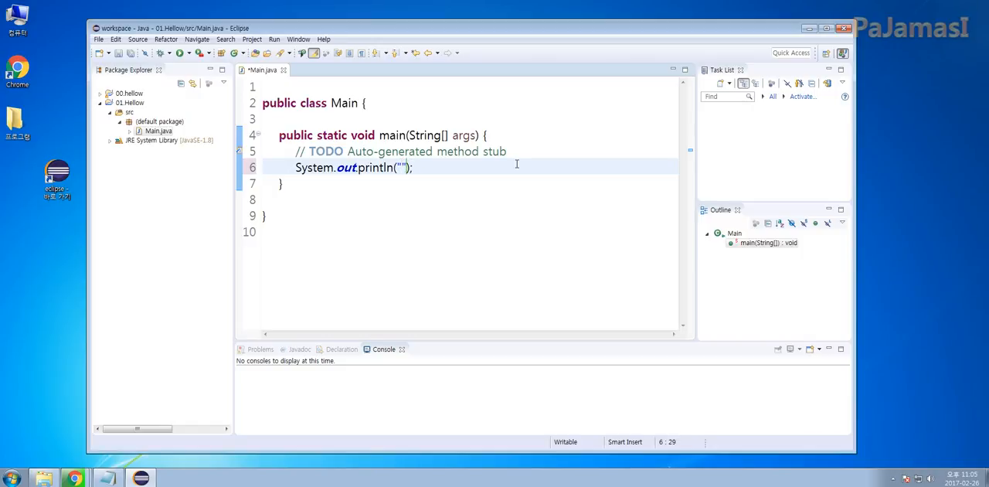
pyautogui.write('안녕하세요 ')
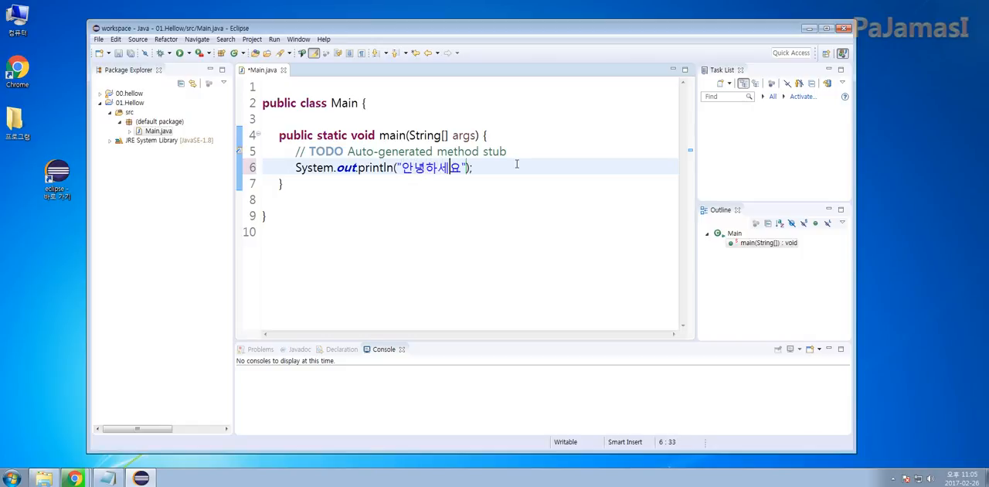
pyautogui.write('반갑습니다.')
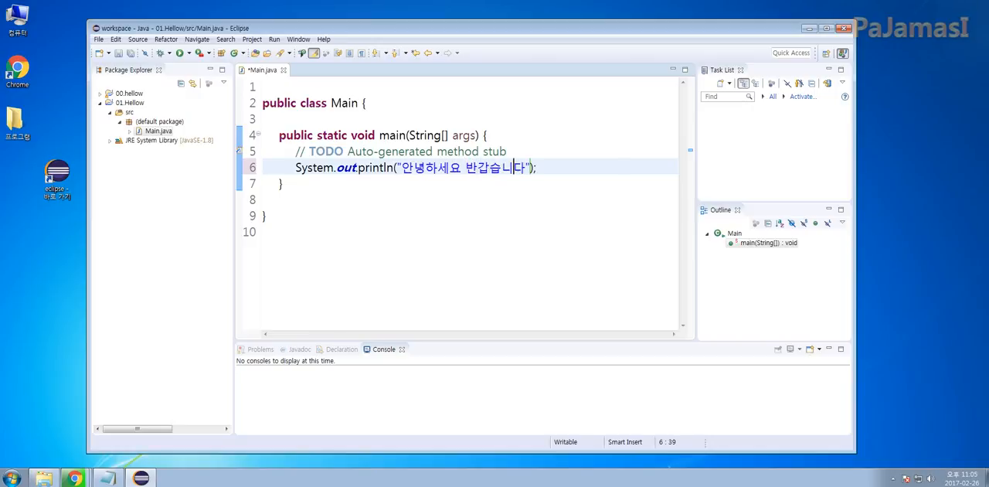
pyautogui.write(' hellow java')
pyautogui.hotkey('ctrl', 's')
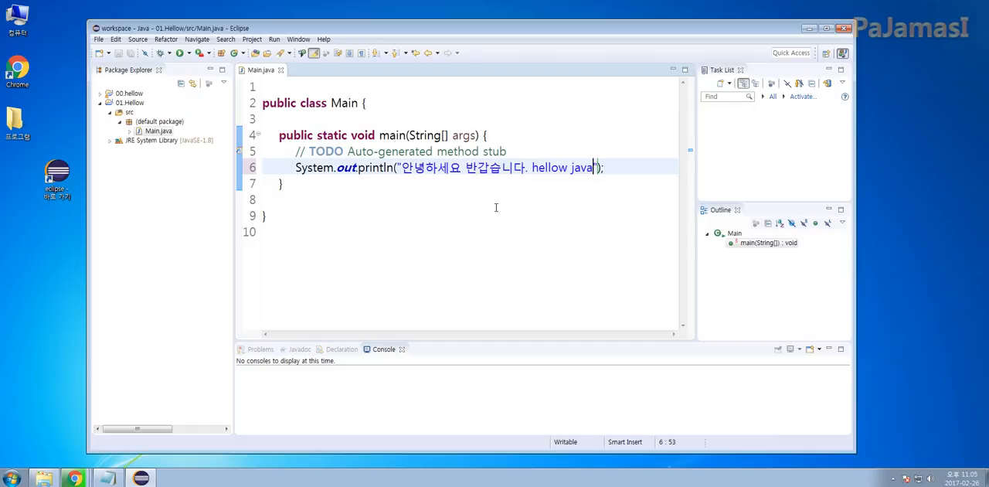
pyautogui.click(432, 186)
pyautogui.doubleClick(375, 168)
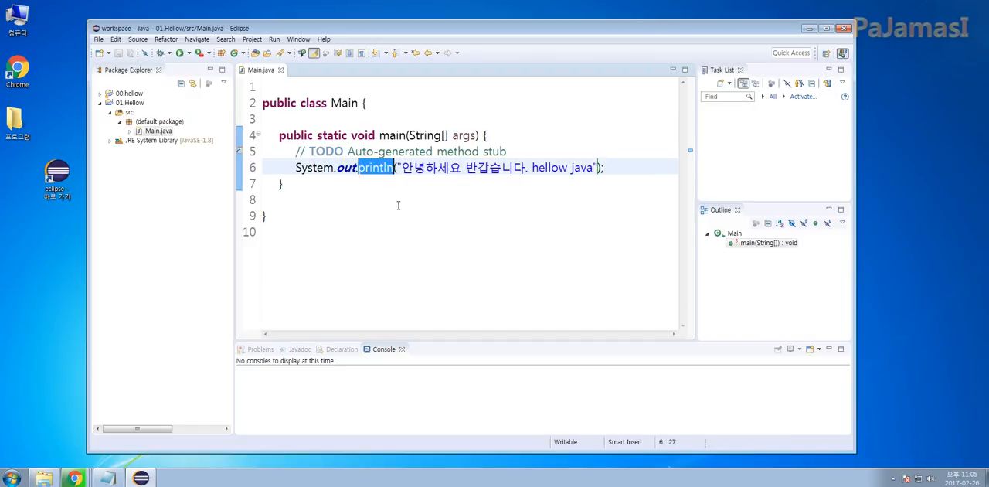
# Run the Main class of the 01.Hellow project and check the printed text in the console
pyautogui.click(397, 202)
pyautogui.moveTo(296, 167); pyautogui.dragTo(599, 167)
pyautogui.click(397, 183)
pyautogui.click(547, 202)
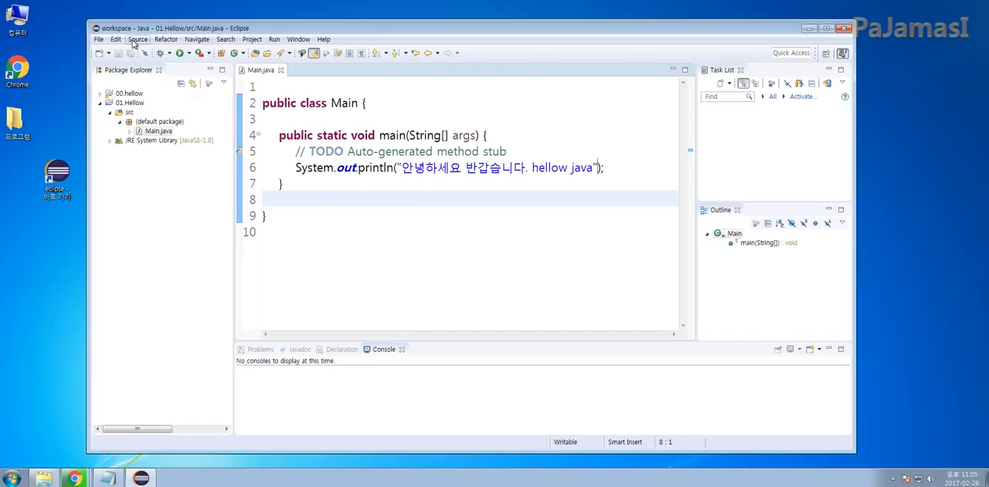
pyautogui.click(119, 55)
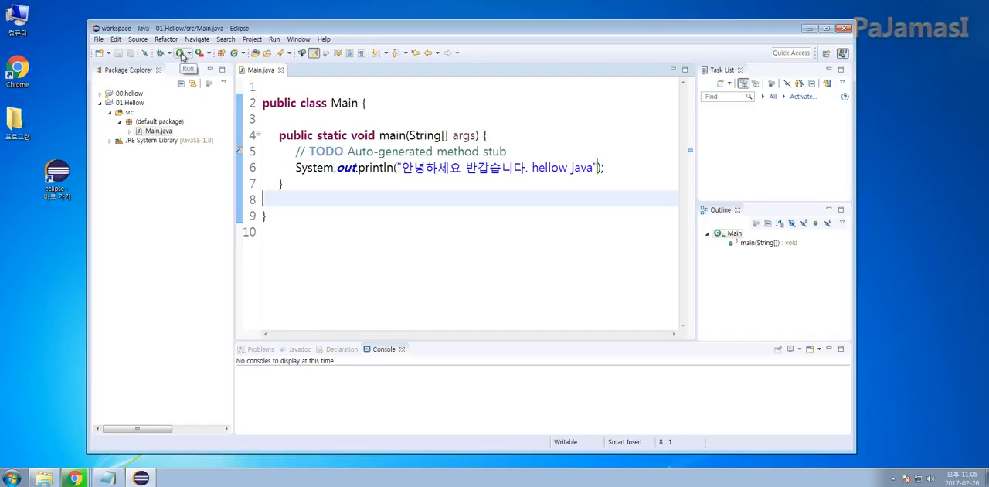
pyautogui.click(181, 54)
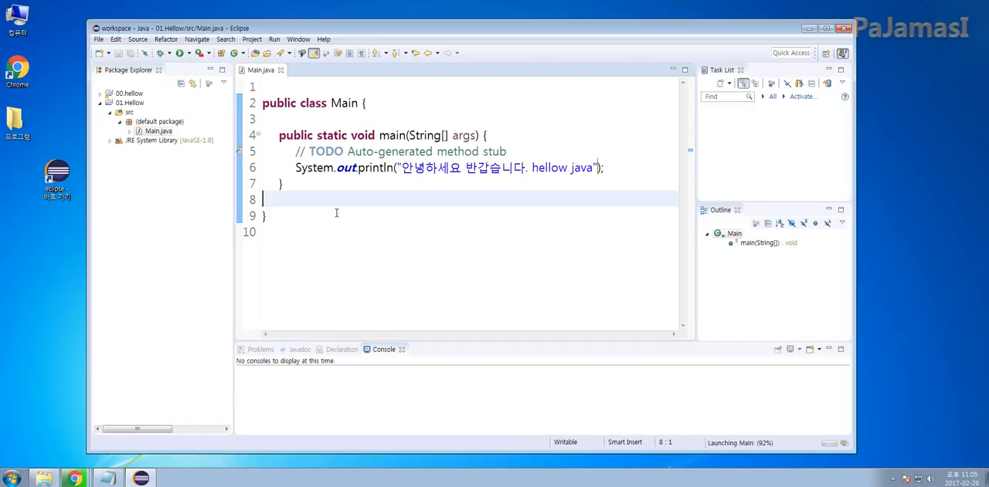
pyautogui.click(429, 377)
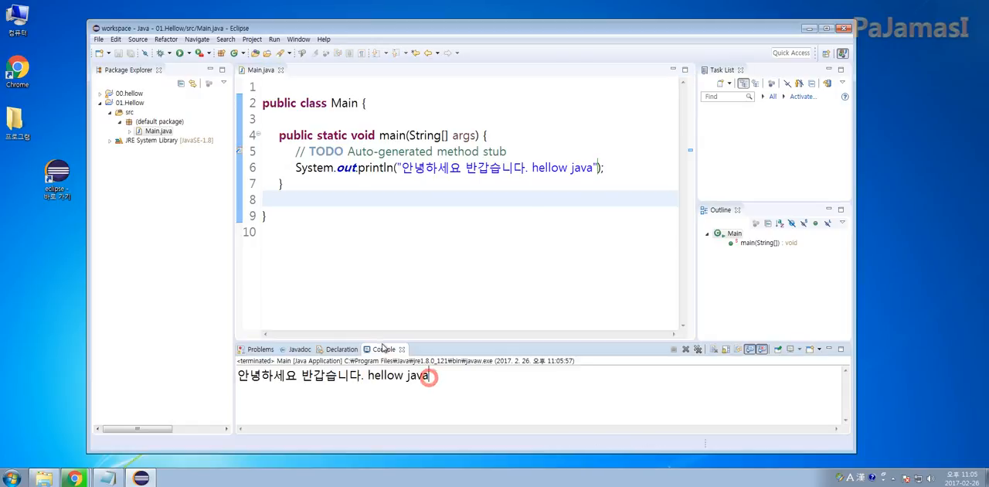
pyautogui.tripleClick(429, 376)
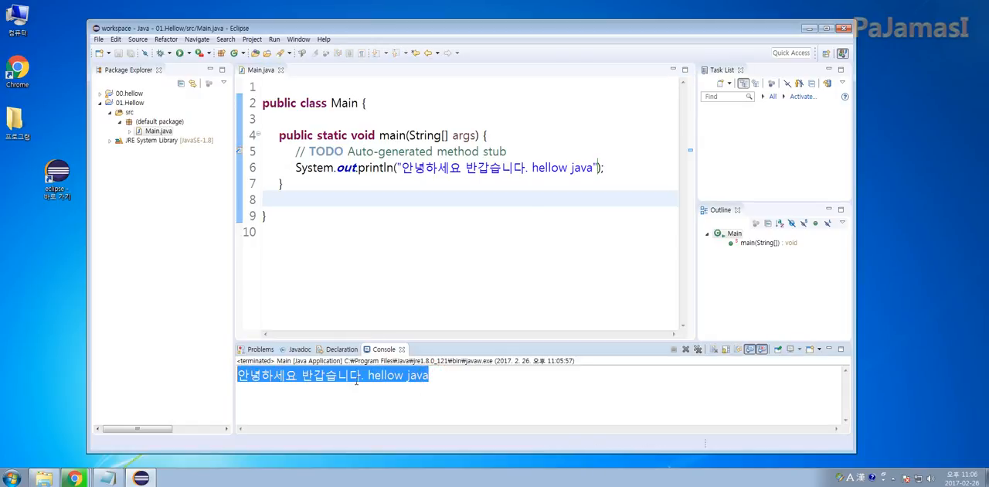
pyautogui.click(453, 377)
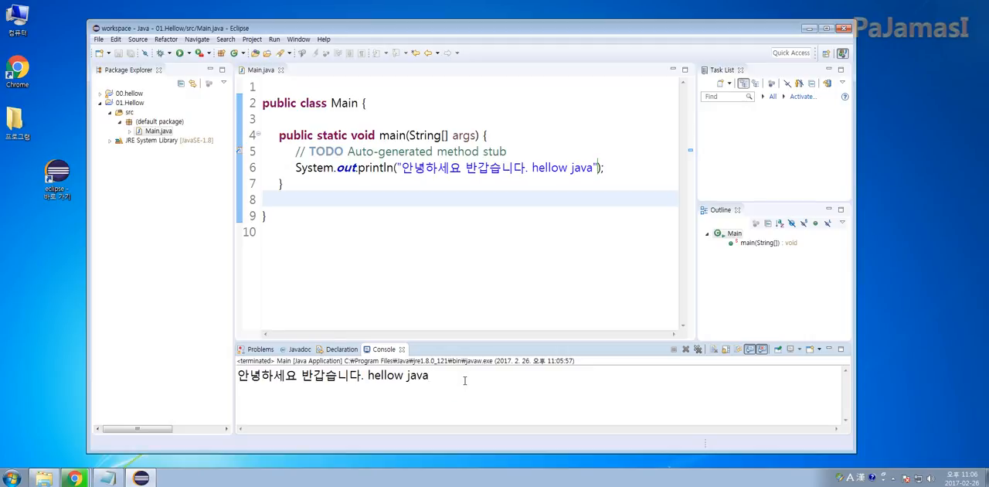
pyautogui.click(360, 208)
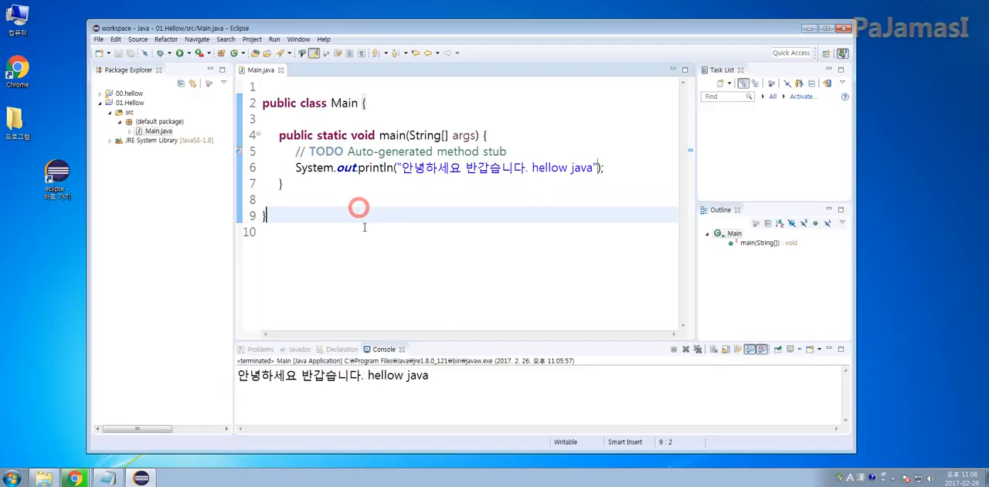
pyautogui.moveTo(434, 377); pyautogui.dragTo(236, 376)
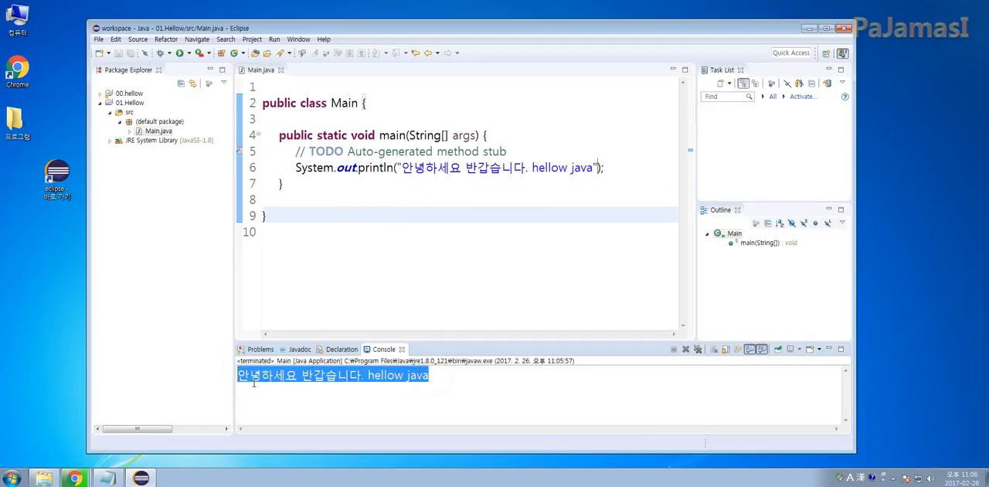
# Switch to the Notepad checklist and review its items from the Java download through creating and running a basic project
pyautogui.click(108, 478)
pyautogui.click(523, 156)
pyautogui.click(473, 105)
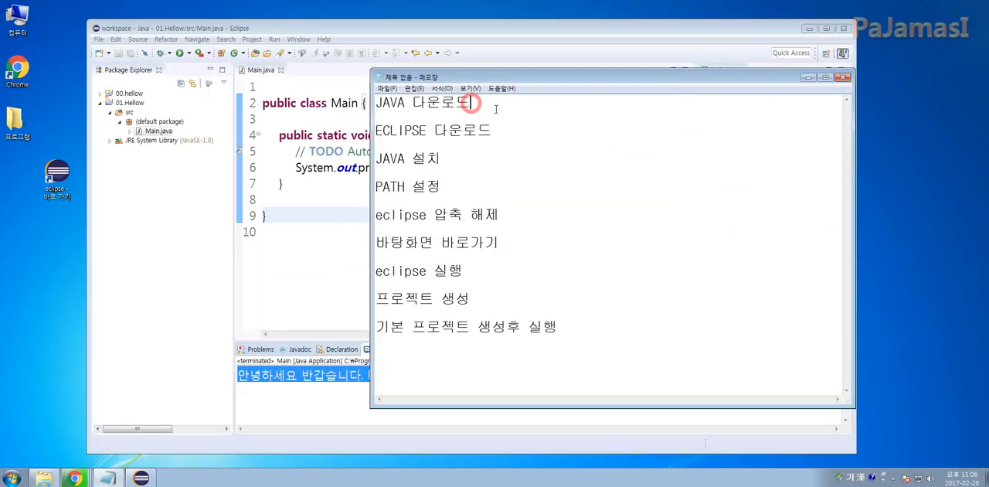
pyautogui.click(447, 159)
pyautogui.click(396, 185)
pyautogui.click(495, 220)
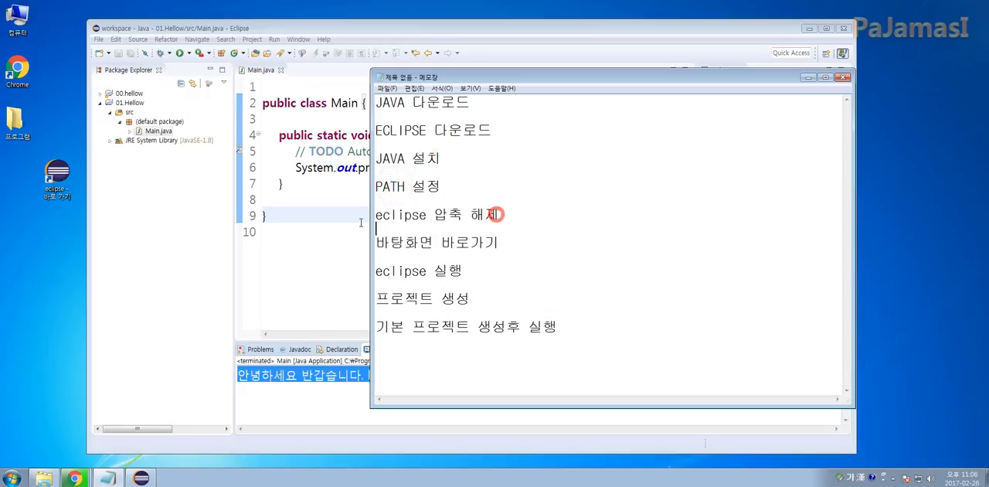
pyautogui.moveTo(361, 222); pyautogui.dragTo(361, 220)
pyautogui.click(485, 239)
pyautogui.moveTo(516, 242); pyautogui.dragTo(377, 242)
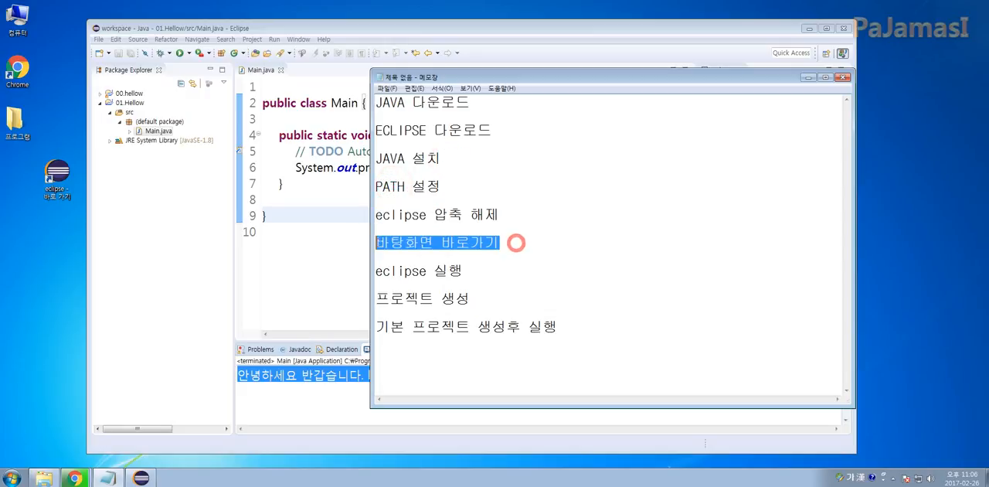
pyautogui.moveTo(427, 270); pyautogui.dragTo(376, 270)
pyautogui.moveTo(491, 297); pyautogui.dragTo(376, 299)
pyautogui.click(515, 304)
pyautogui.moveTo(560, 327); pyautogui.dragTo(376, 327)
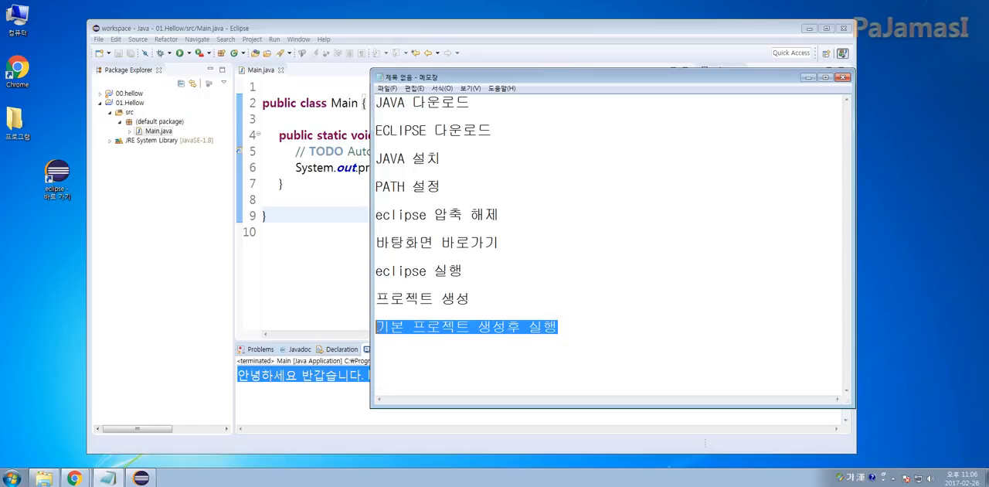
# Switch back to Main.java in Eclipse
pyautogui.click(312, 203)
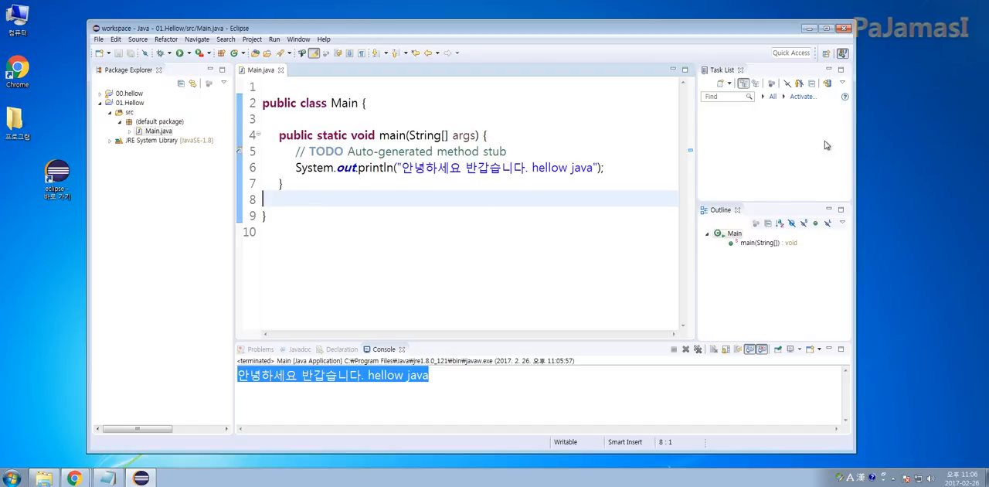
pyautogui.click(528, 184)
pyautogui.click(478, 207)
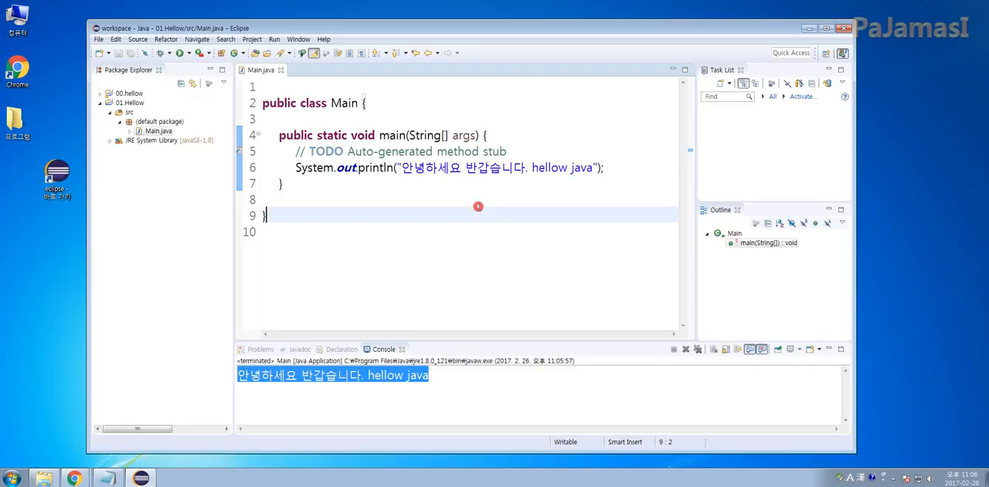